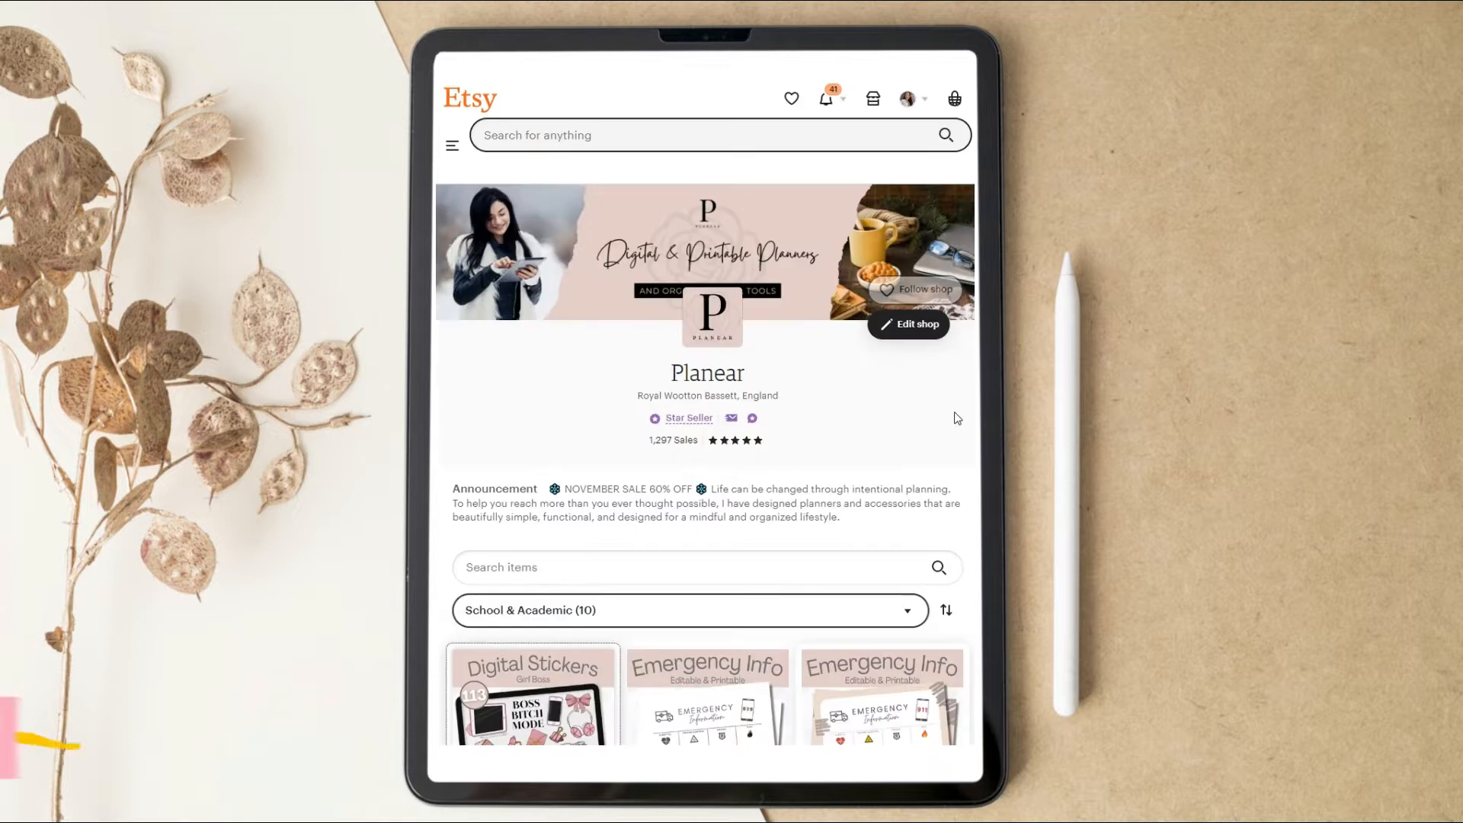
Look through the Planear Etsy shop page, including its School & Academic listings and customer reviews.
scroll(912, 419, "down", 4)
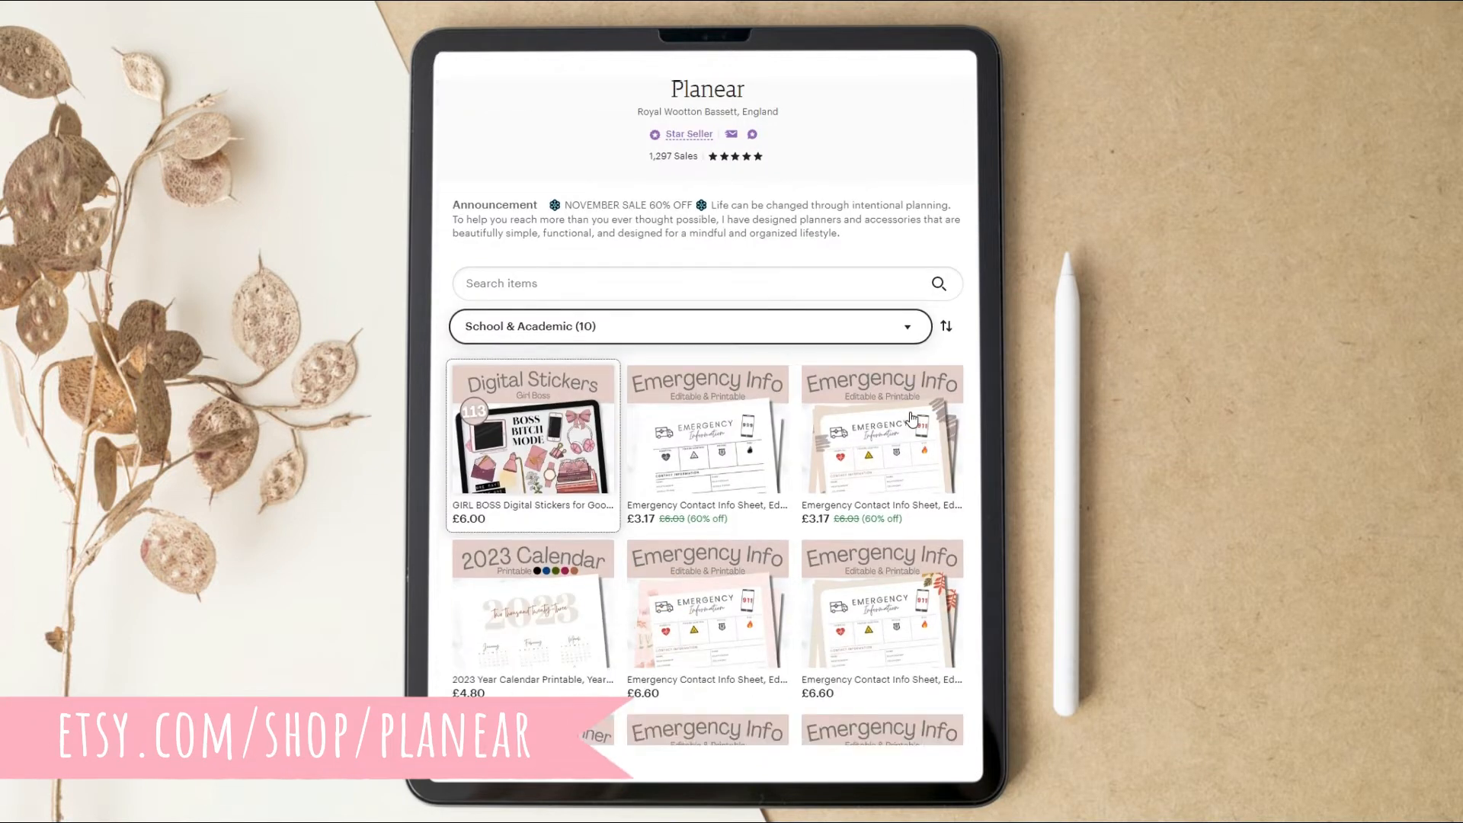
scroll(912, 419, "down", 1)
scroll(911, 419, "down", 2)
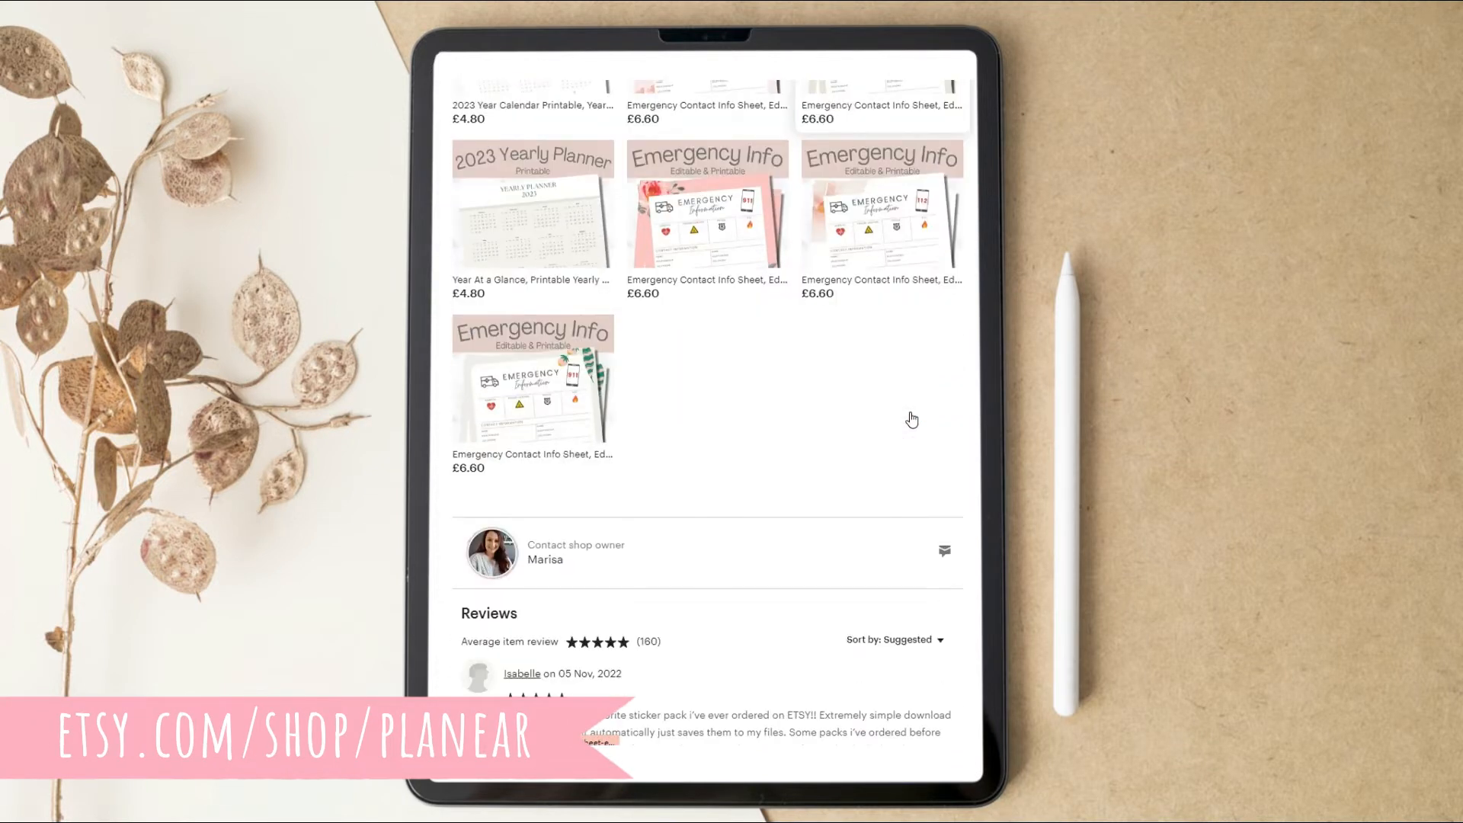
scroll(912, 416, "down", 4)
scroll(912, 413, "up", 10)
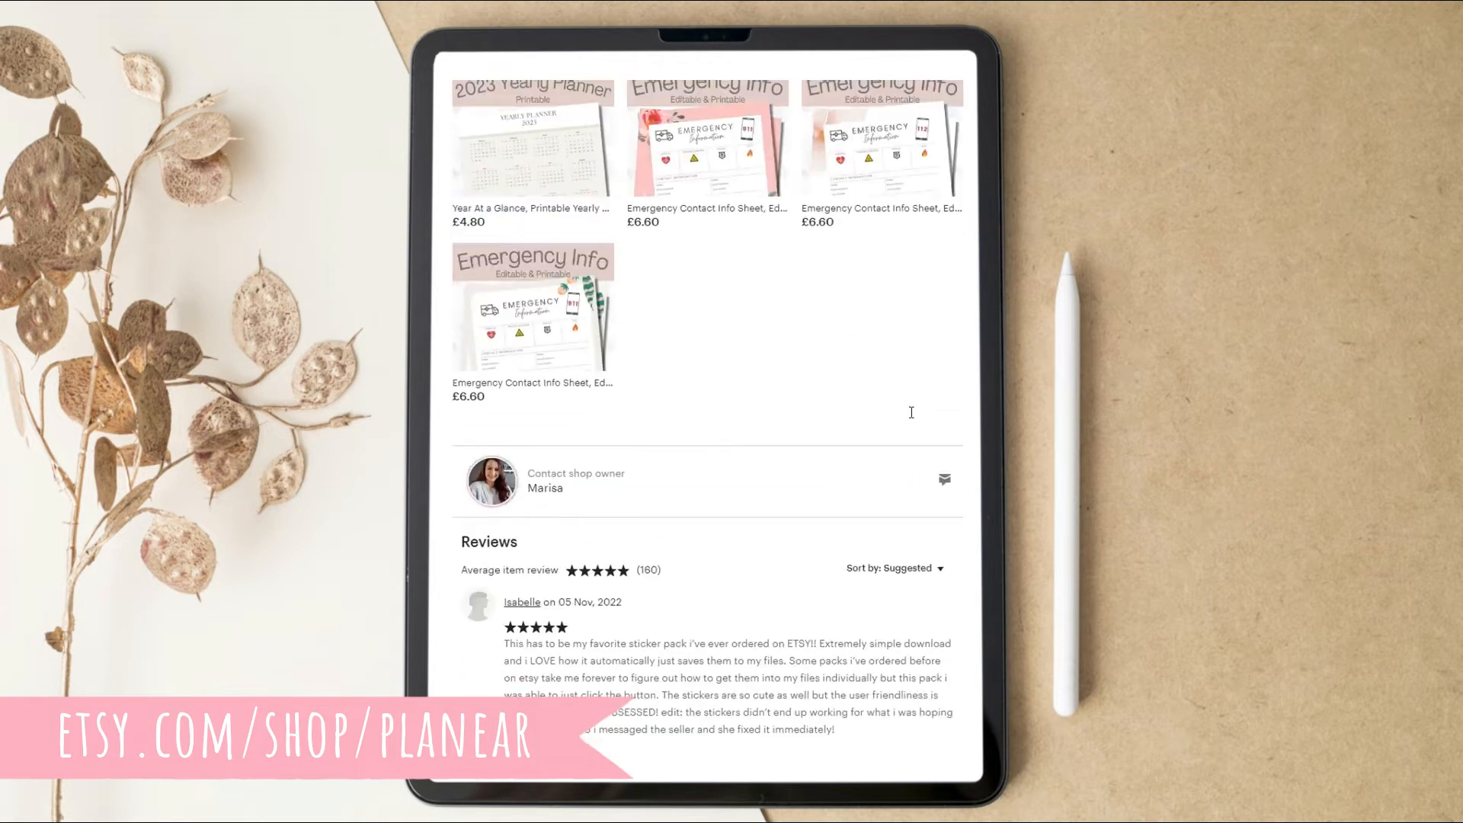
scroll(911, 412, "up", 2)
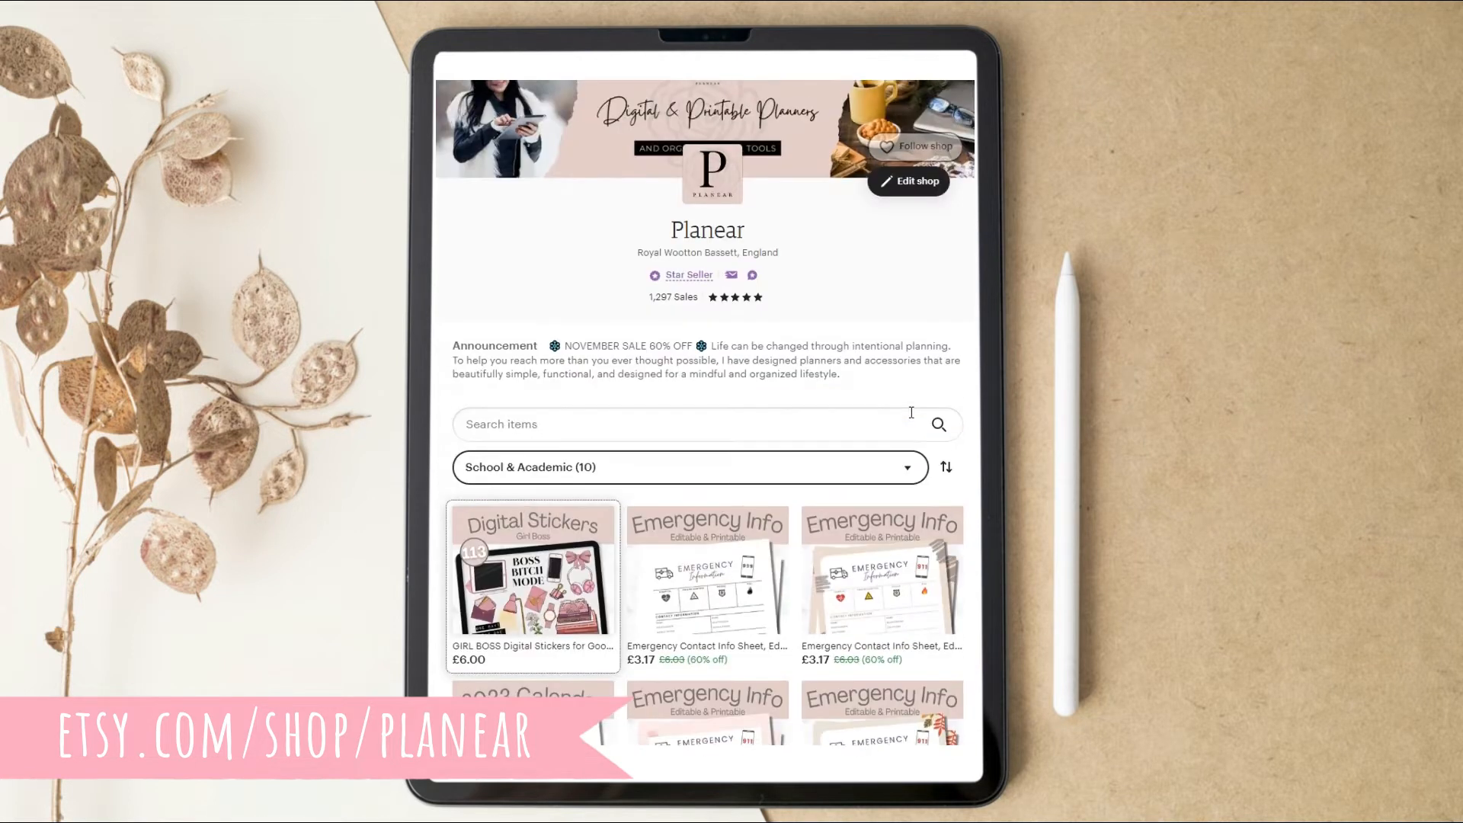
scroll(912, 416, "up", 3)
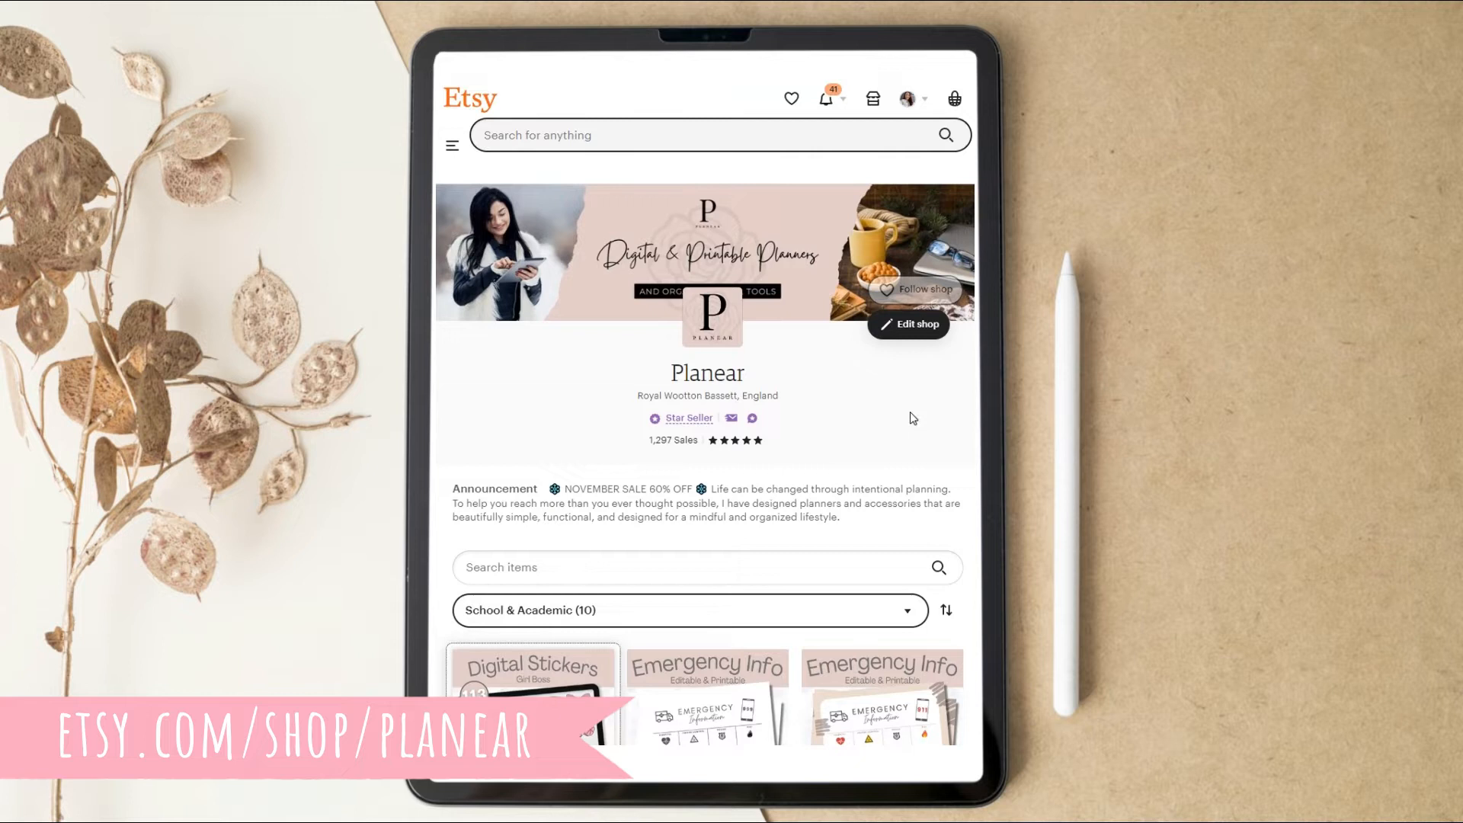
Examine the GIRL BOSS Digital Stickers listing, including its preview images and product details.
scroll(910, 412, "down", 5)
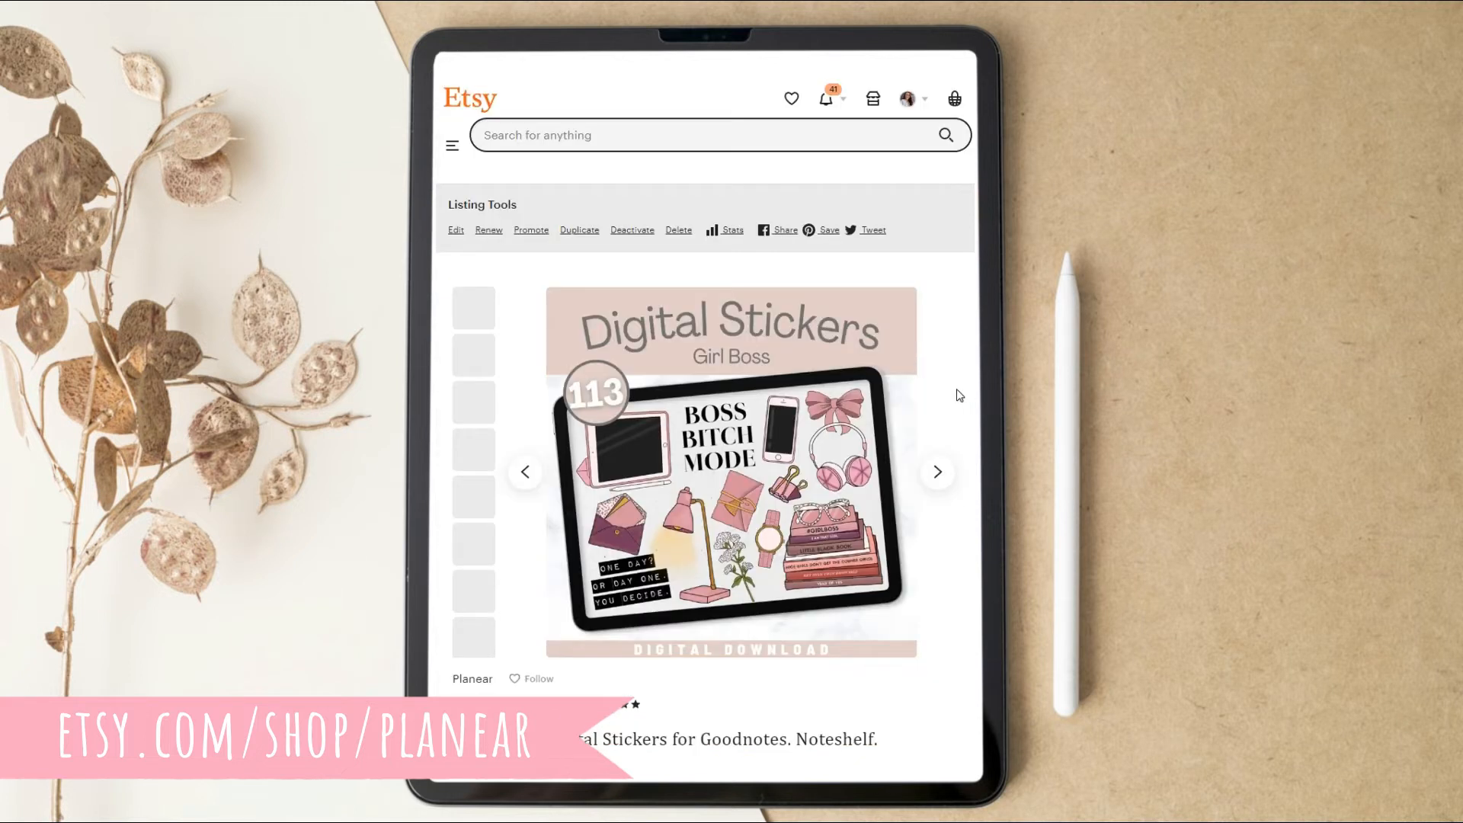
scroll(959, 395, "down", 4)
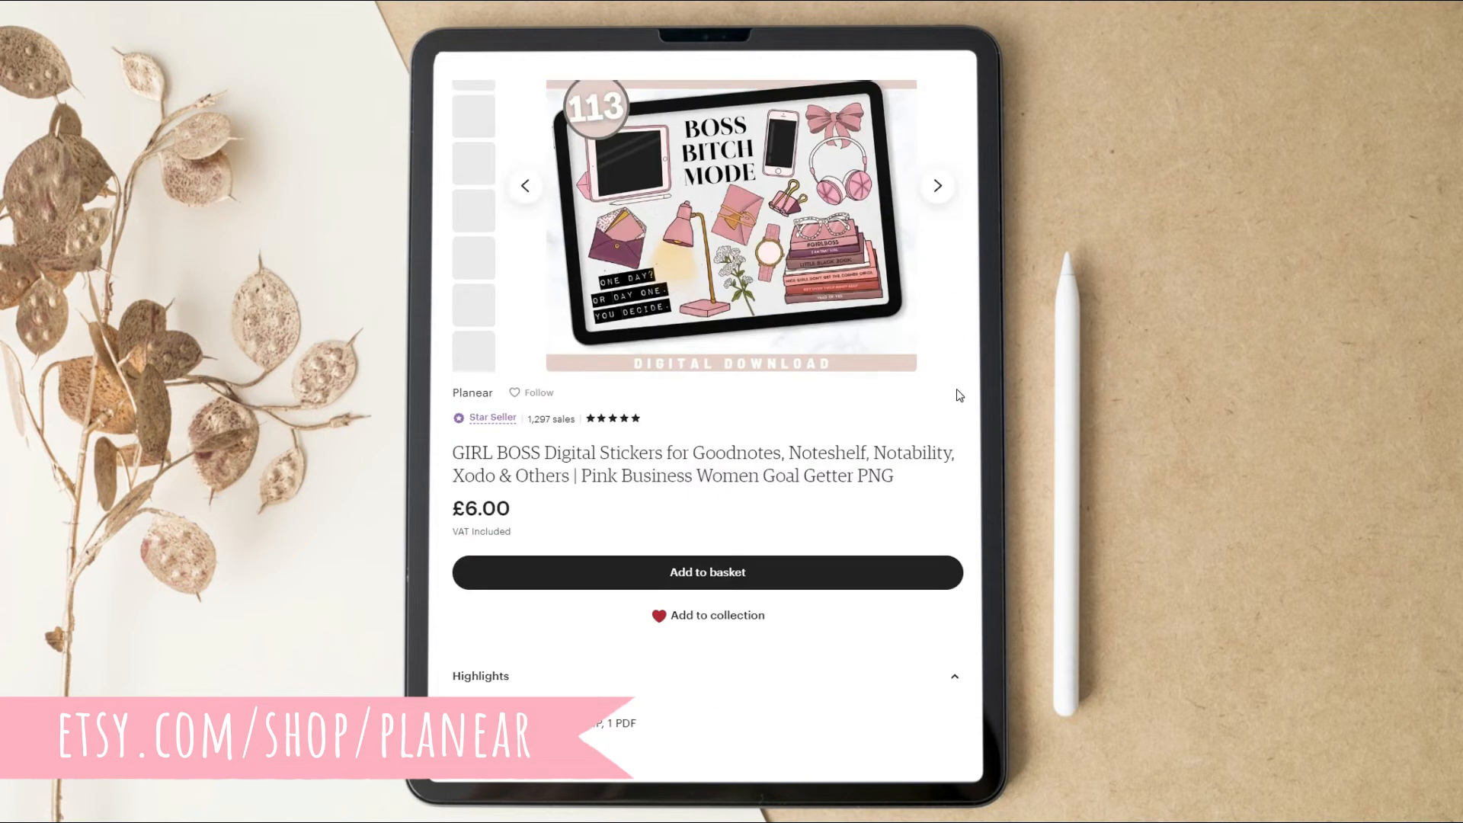
scroll(957, 395, "up", 5)
left_click(940, 470)
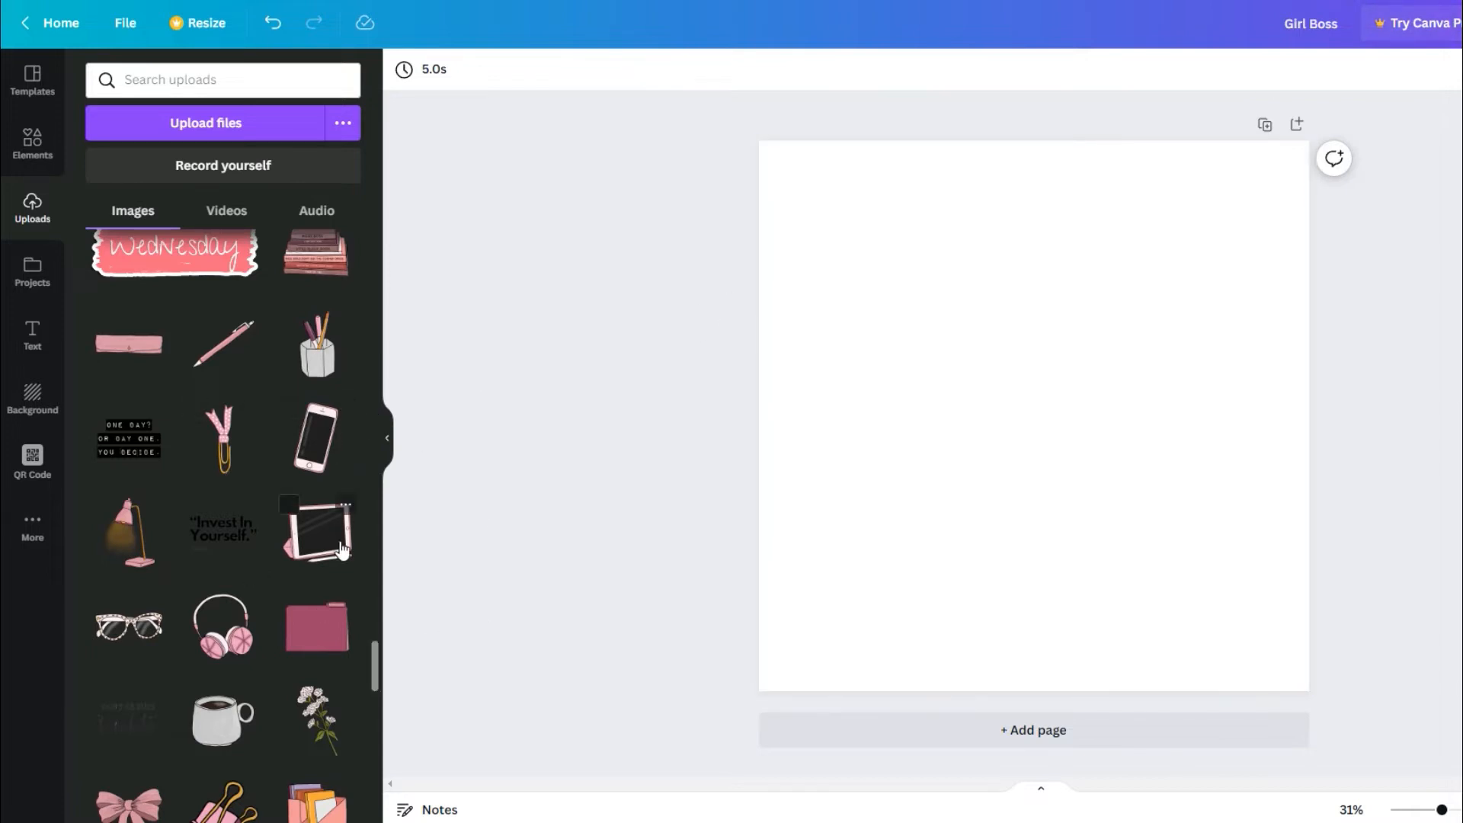
Place the uploaded pink phone image on the blank page and enlarge it around the page centre.
left_click(320, 463)
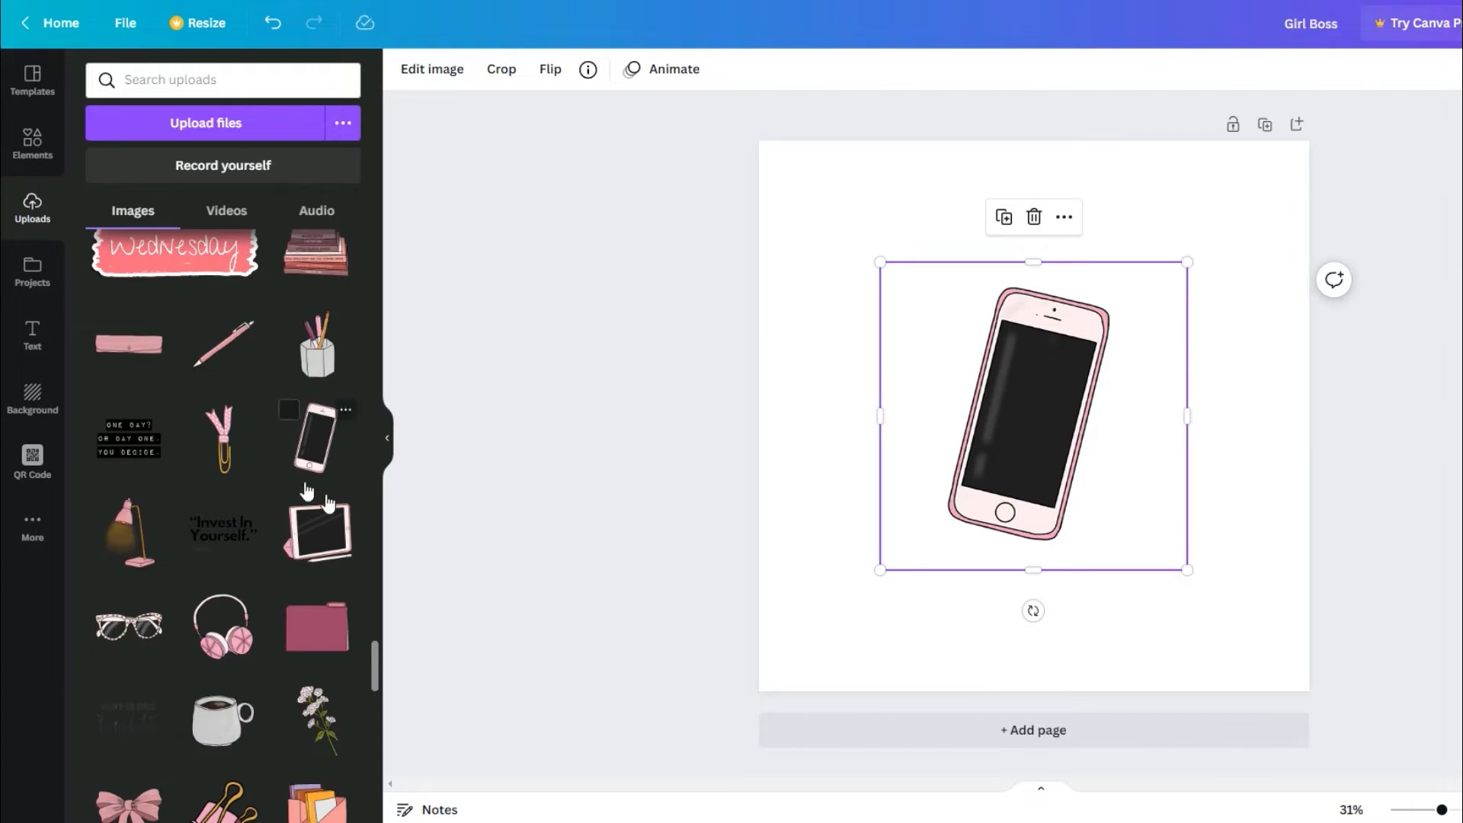
mouse_move(979, 347)
left_mouse_down()
mouse_move(1026, 376)
mouse_move(987, 349)
left_mouse_up()
left_click(884, 258)
left_click_drag(883, 257, 774, 196)
left_click_drag(1004, 339, 1047, 390)
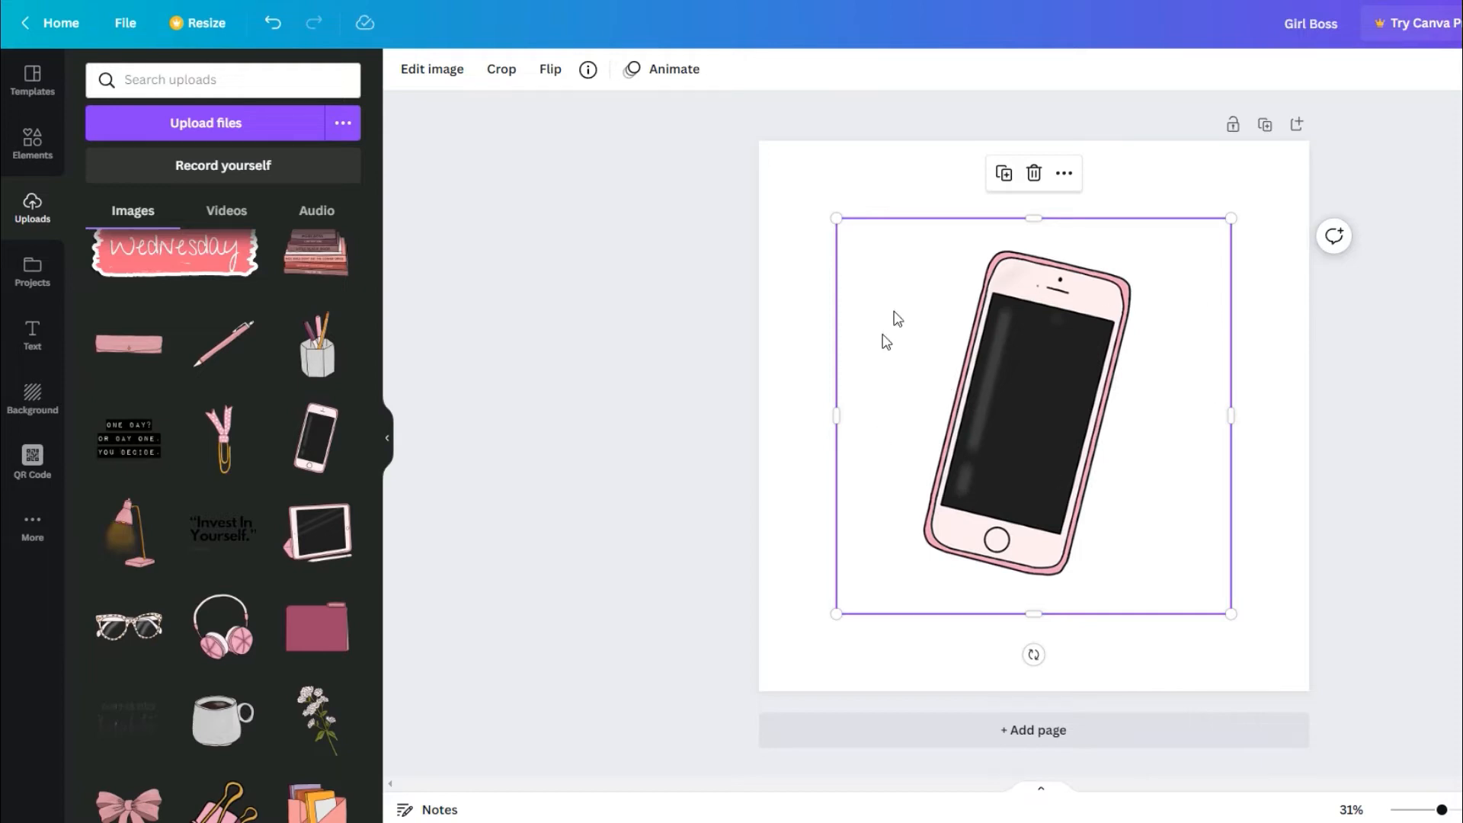
Add a Glow shadow effect to the phone image.
left_click(435, 76)
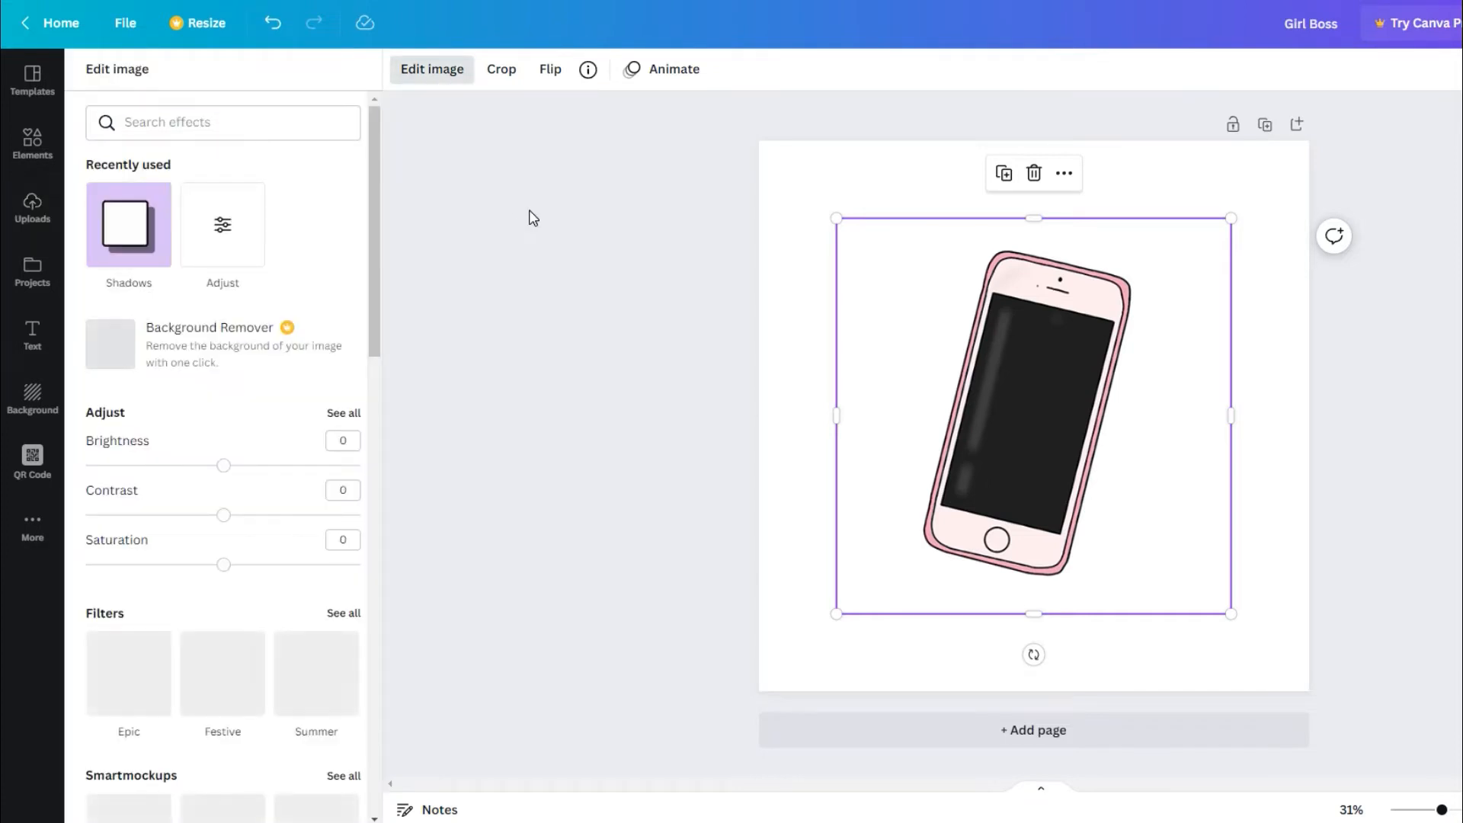
left_click(141, 237)
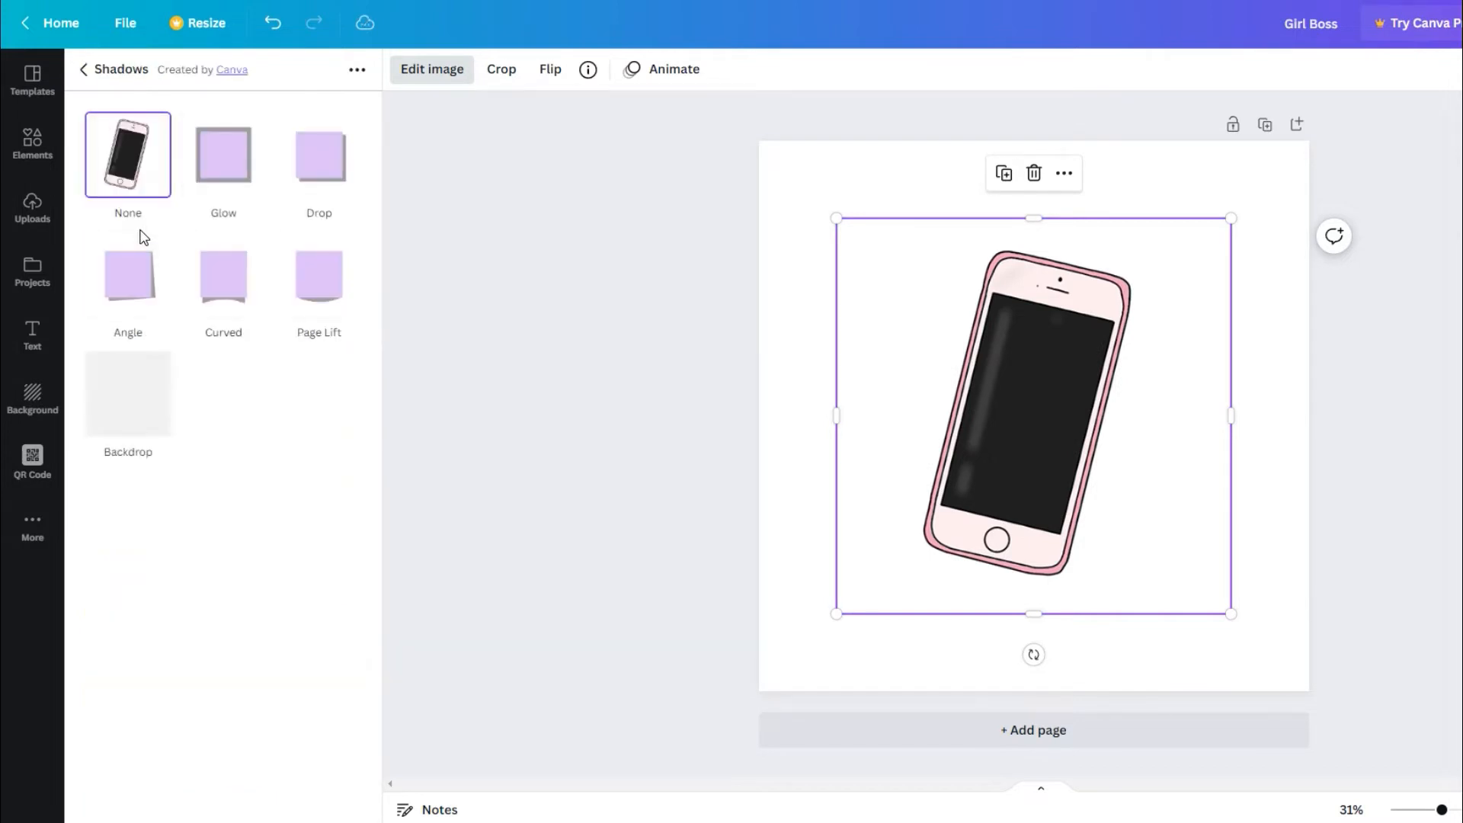
left_click(217, 167)
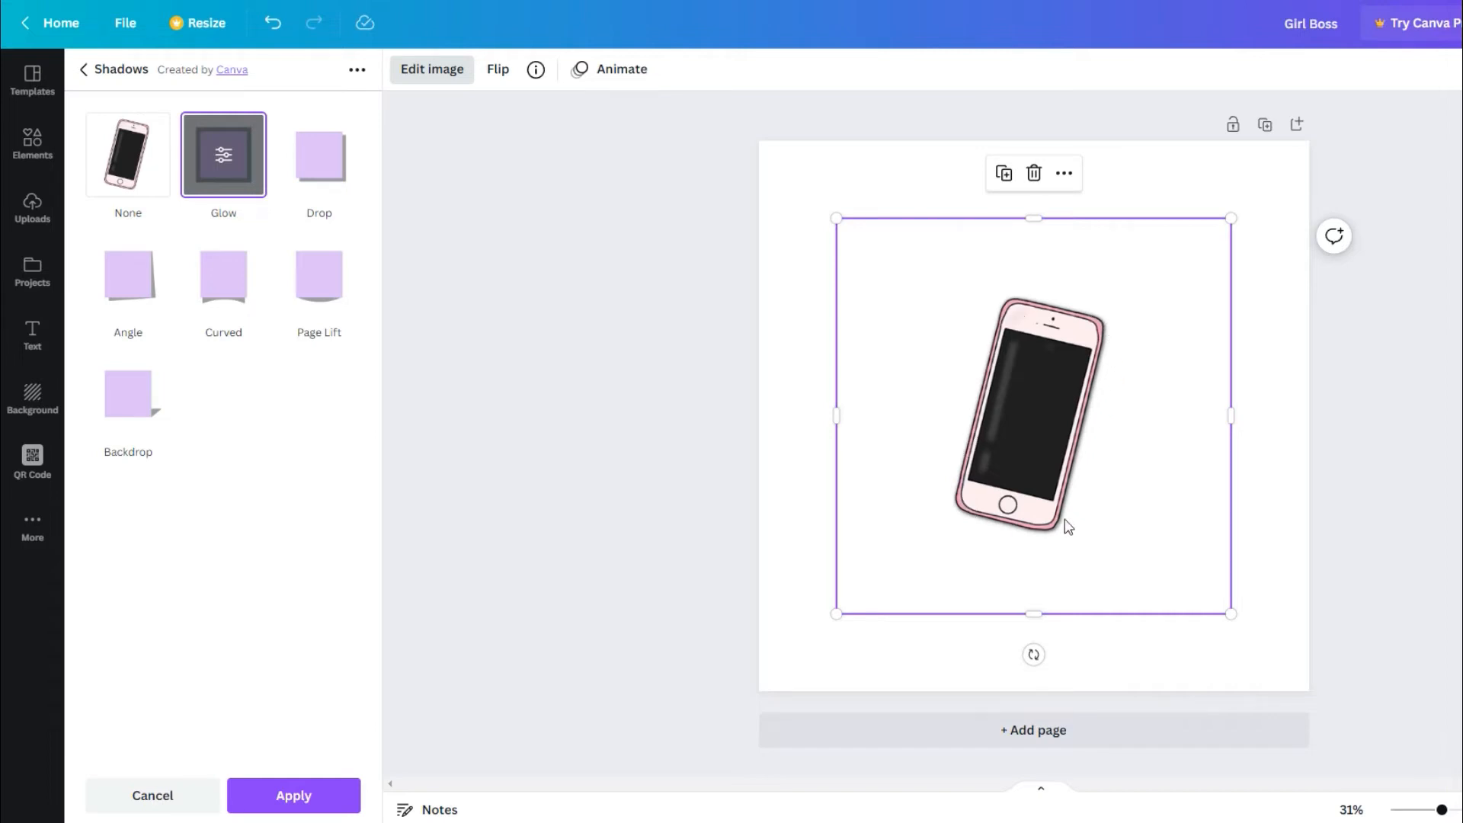
Set the glow's blur to 0, its transparency to 100 and its size to 18.
left_click(224, 159)
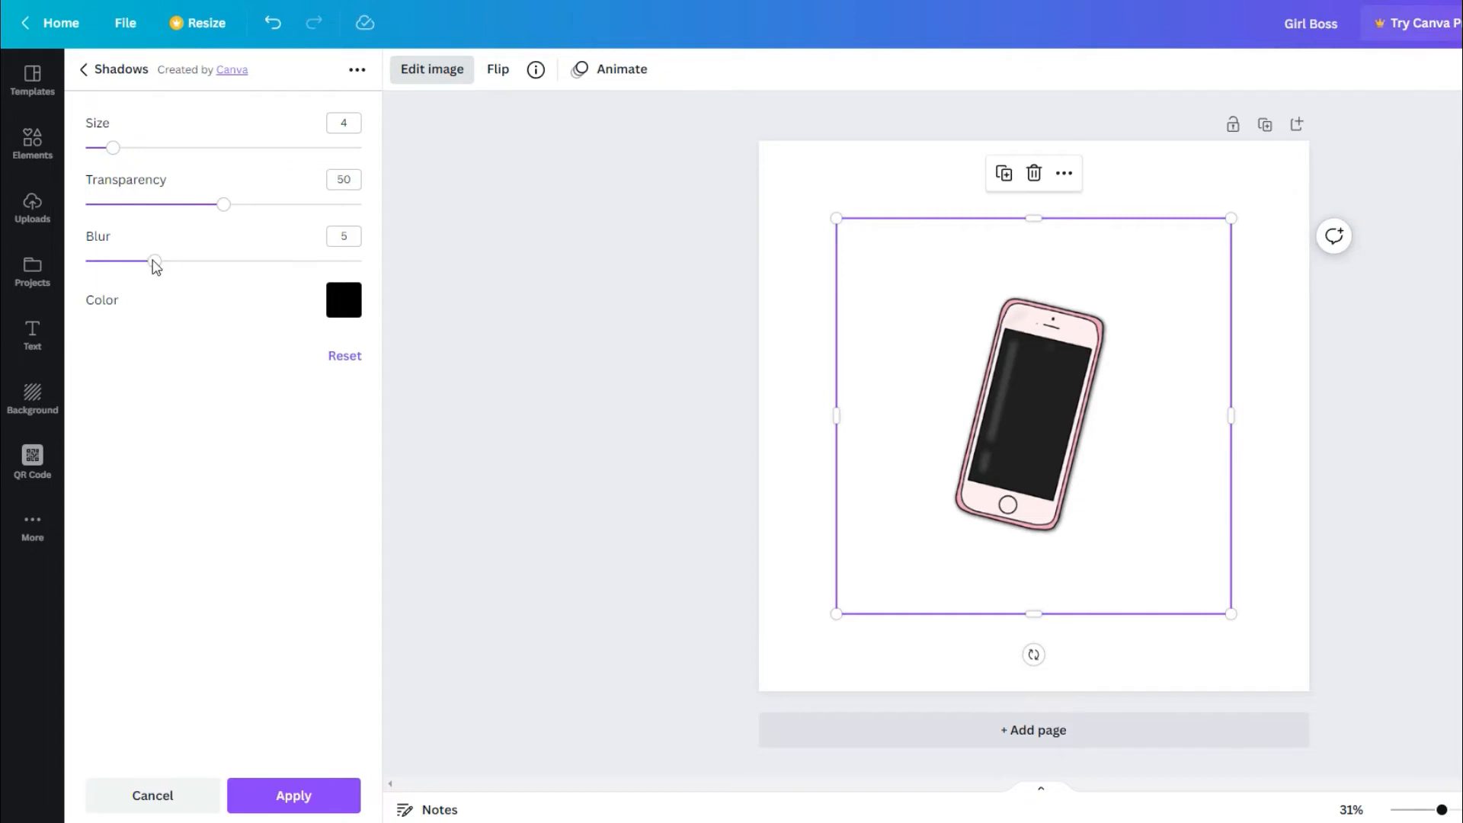
left_click(83, 264)
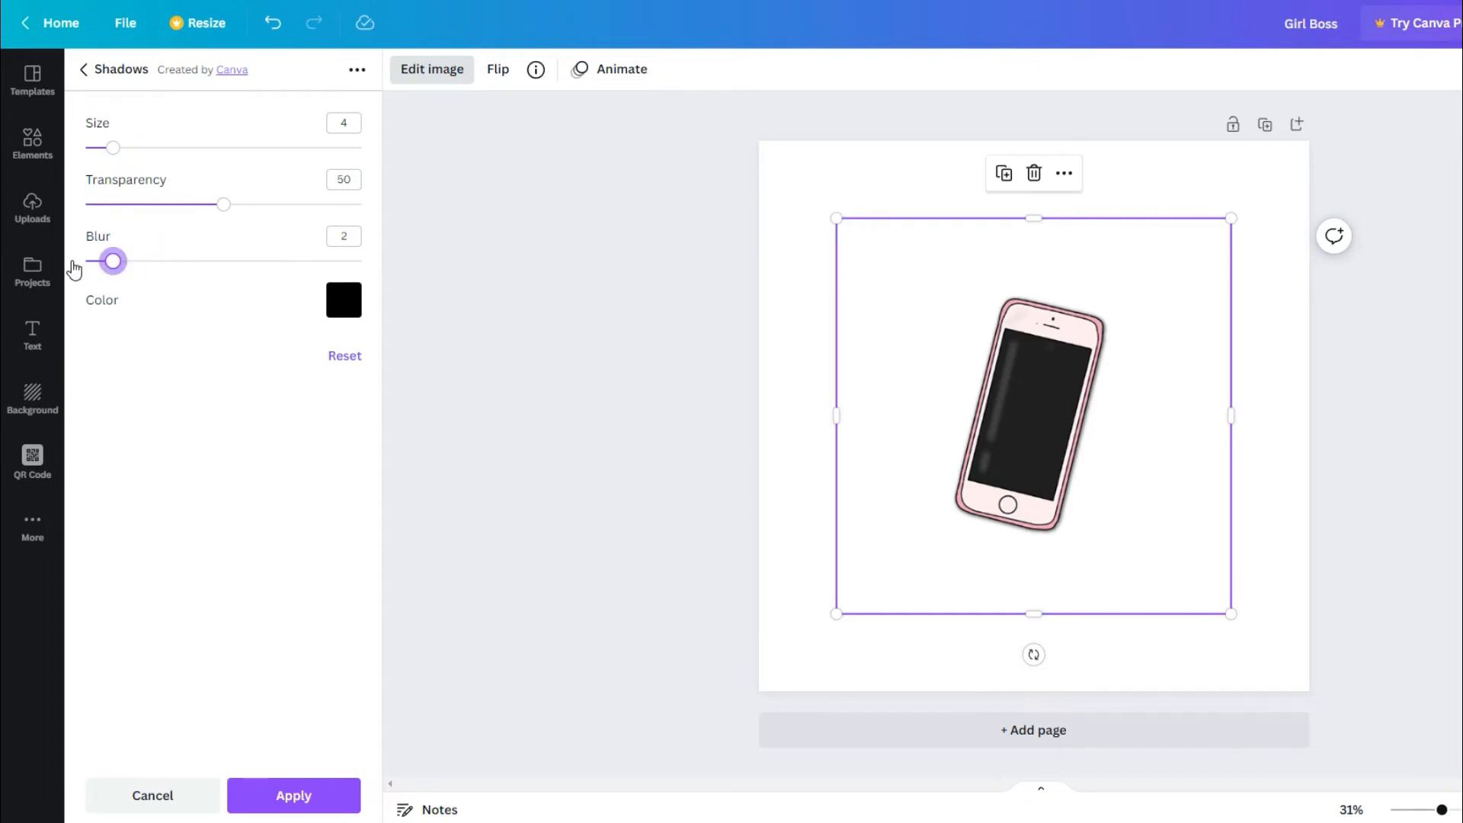
left_click_drag(86, 261, 7, 248)
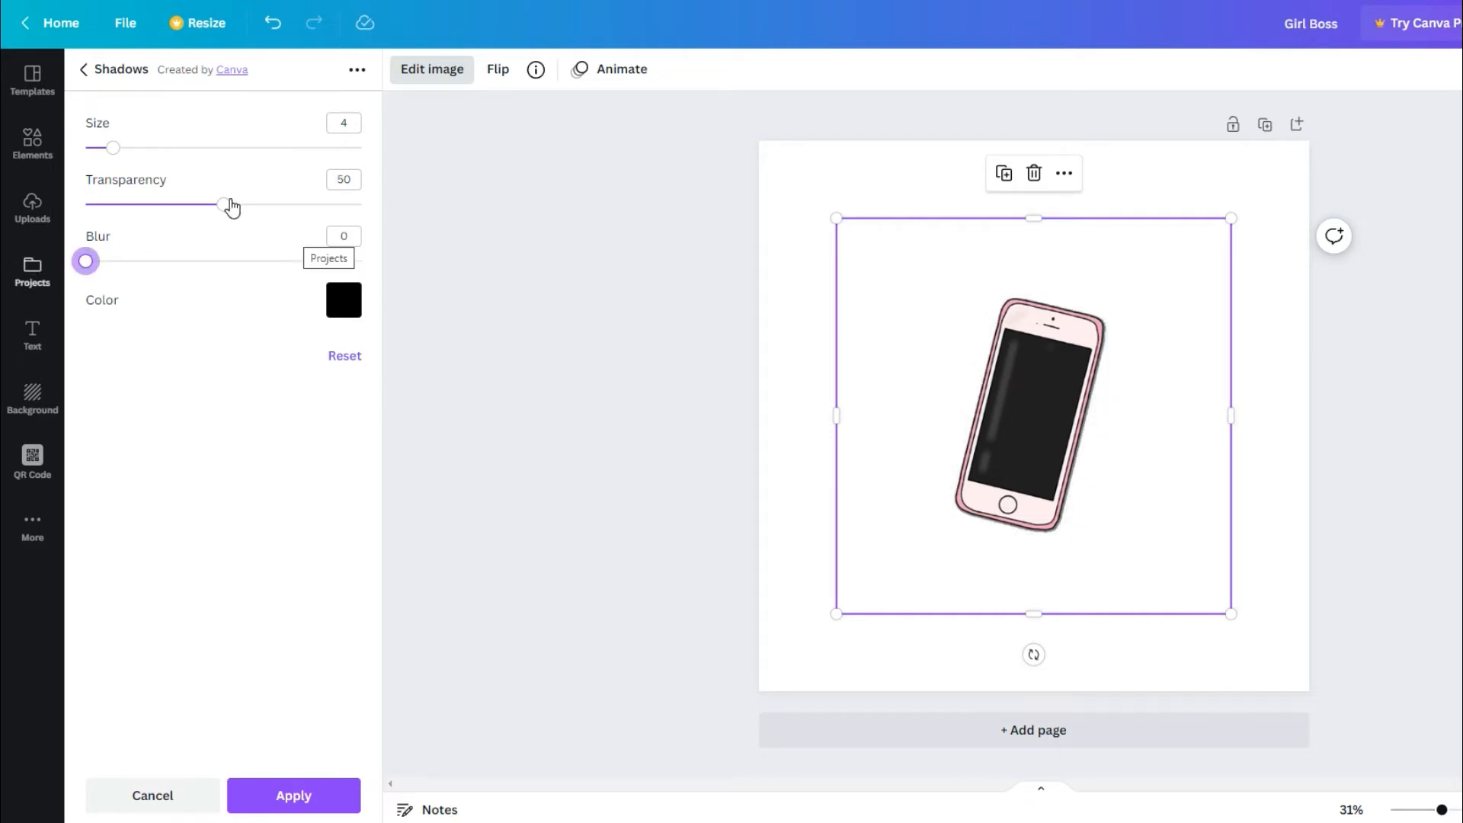
left_click_drag(411, 214, 429, 216)
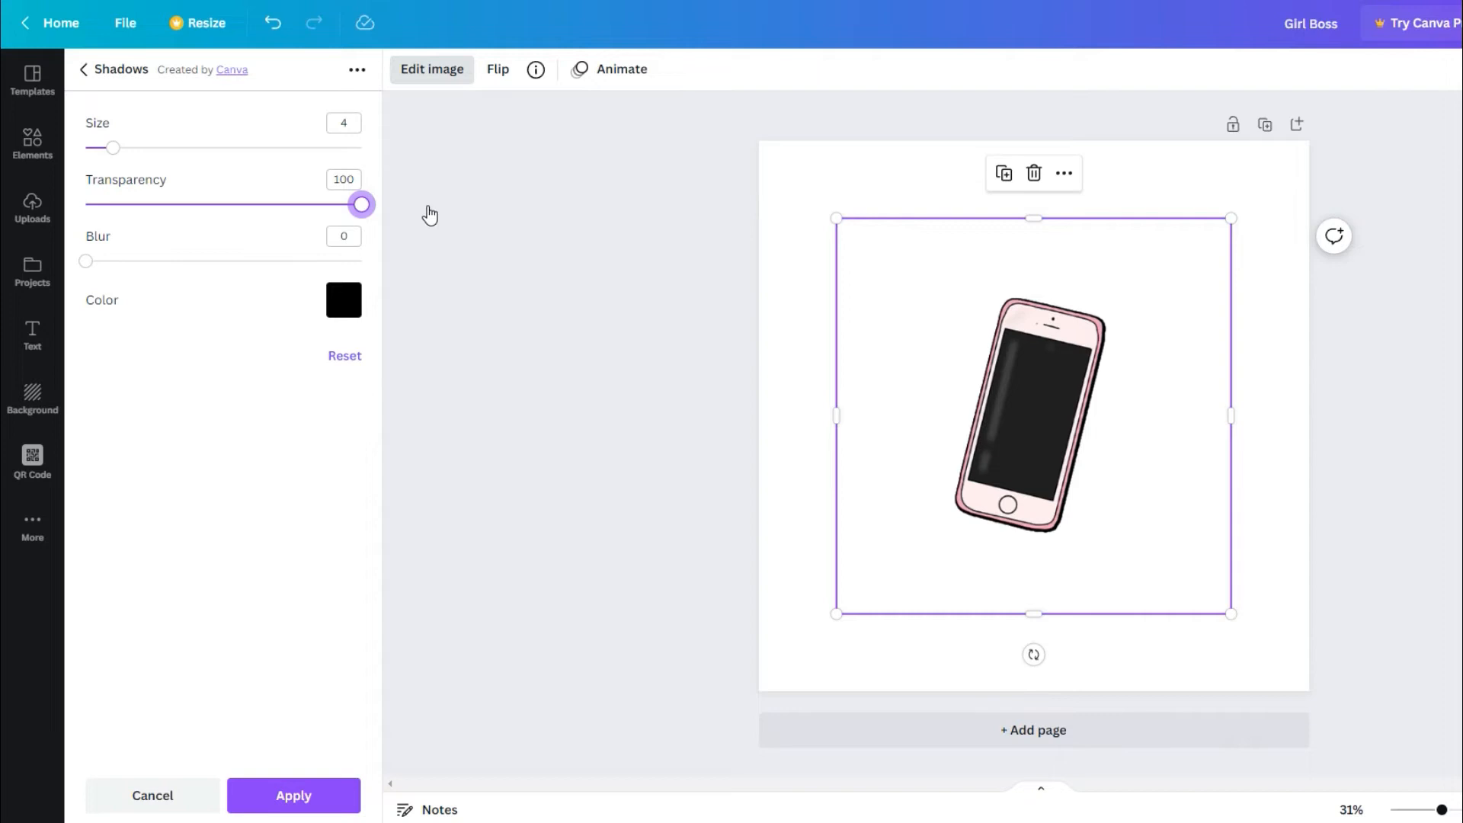
left_click_drag(430, 215, 481, 218)
left_click_drag(127, 151, 209, 147)
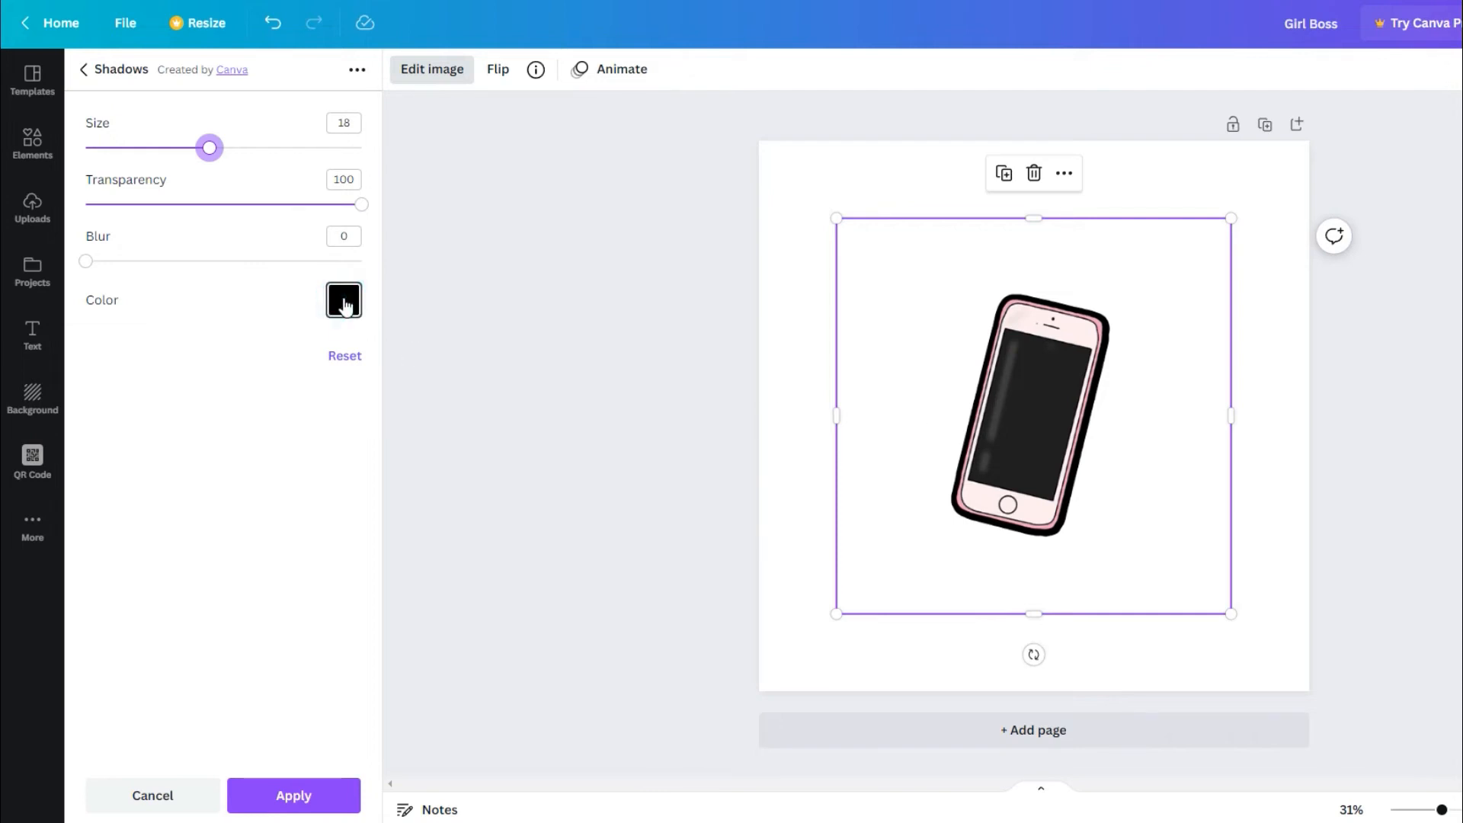
Change the glow colour to white and apply the shadow to the phone image.
left_click(344, 306)
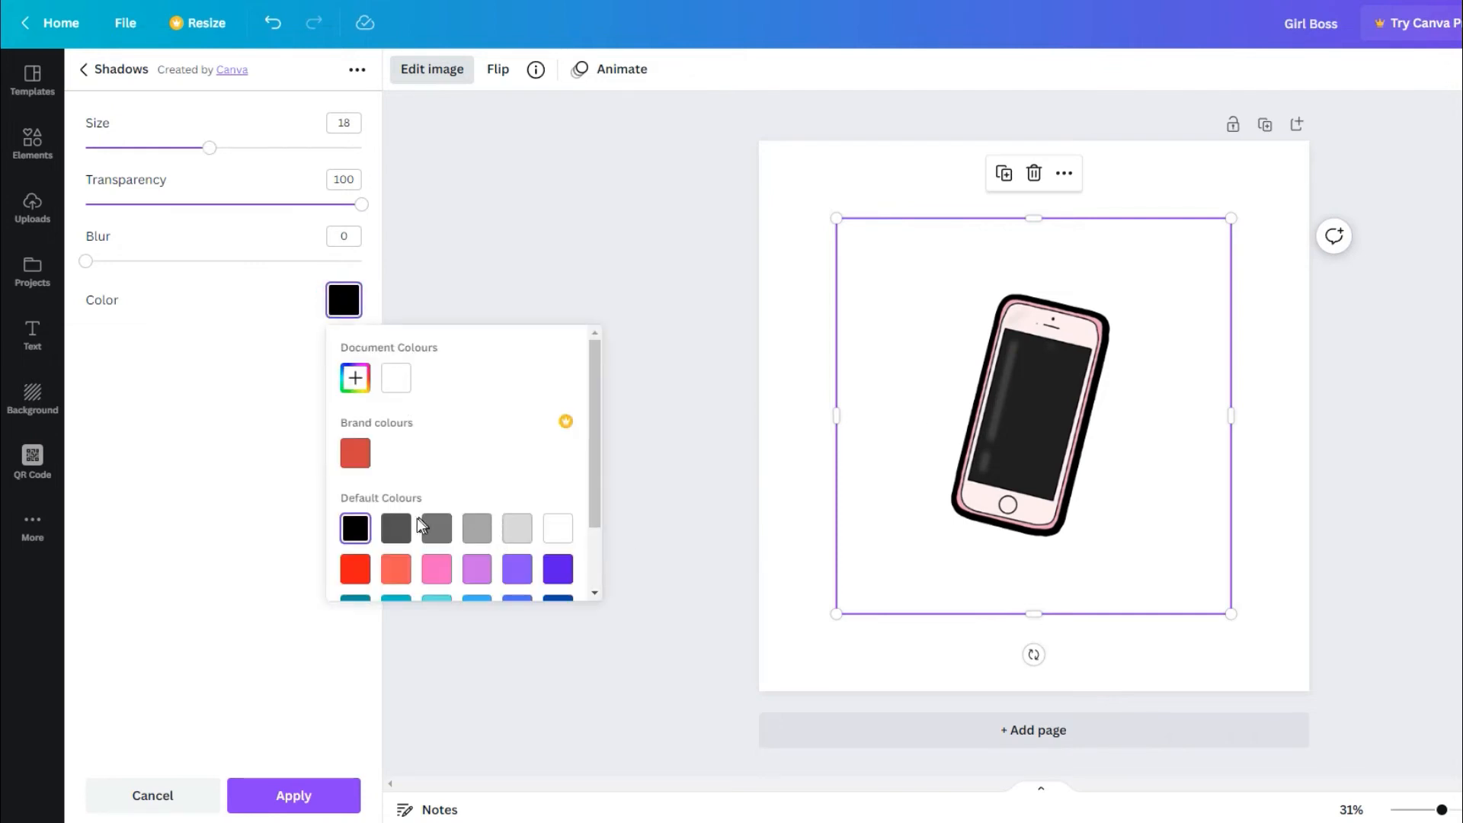
scroll(593, 480, "down", 2)
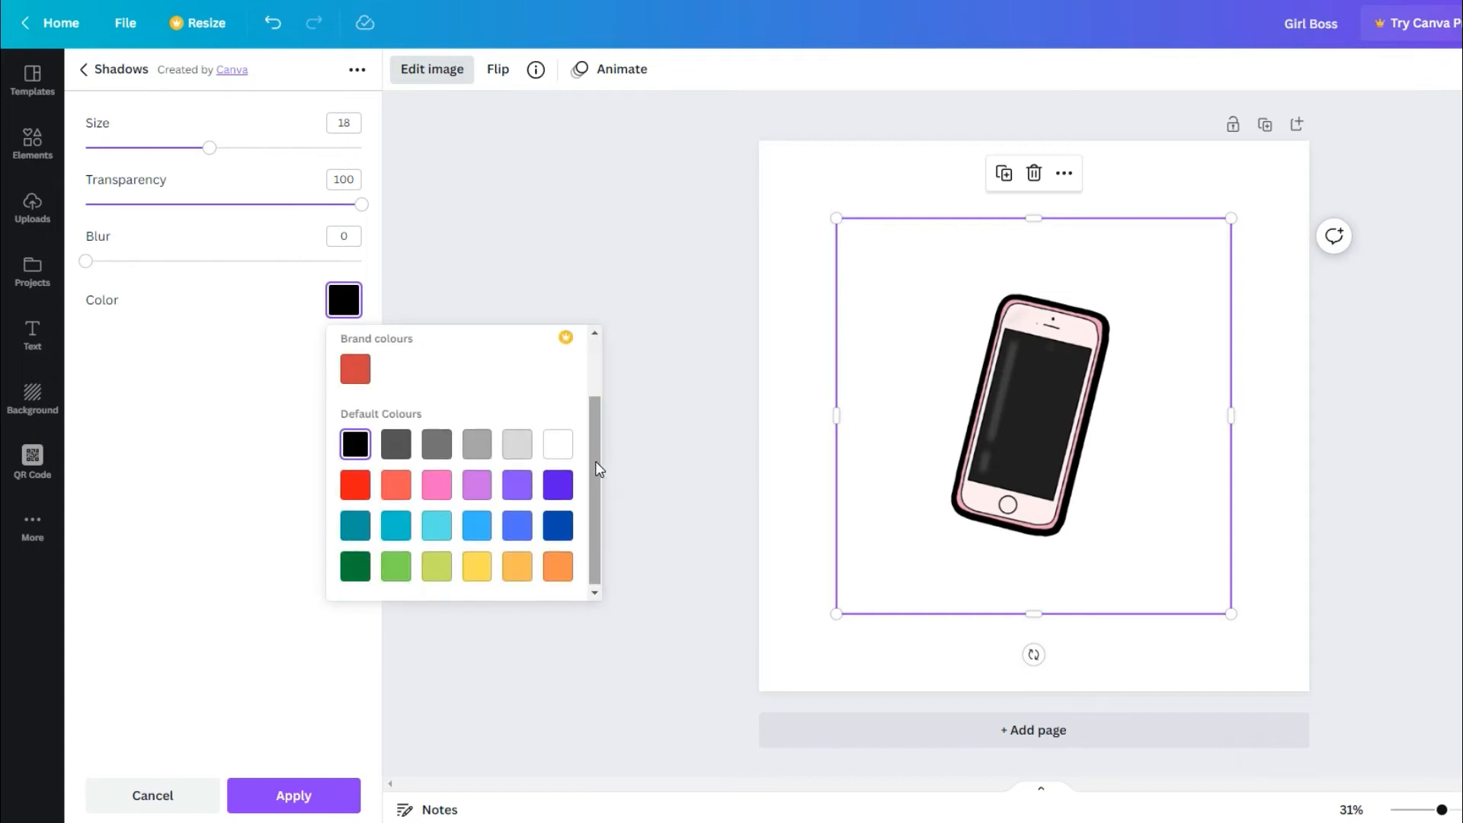
scroll(596, 460, "up", 2)
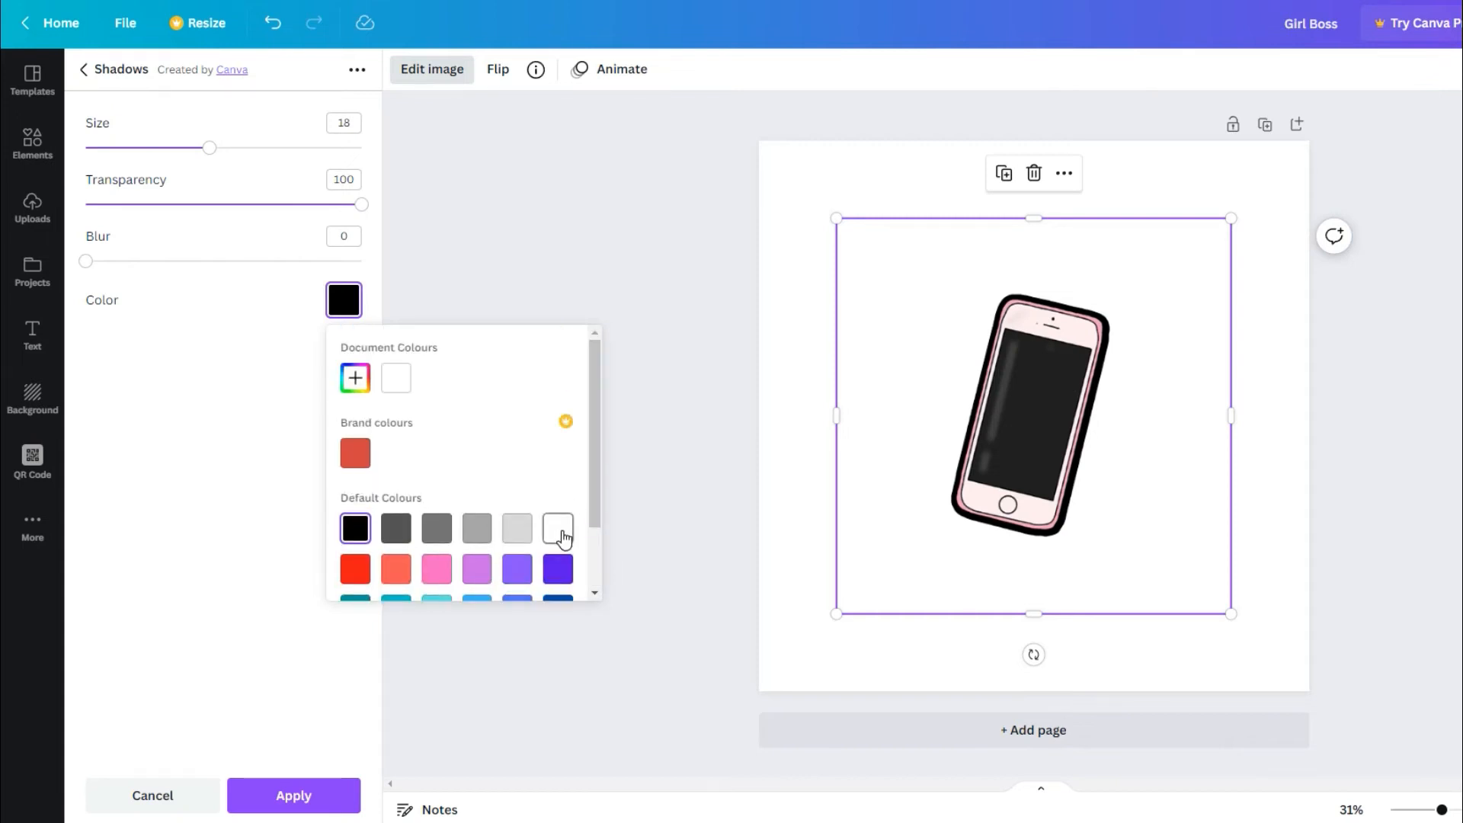
left_click(566, 538)
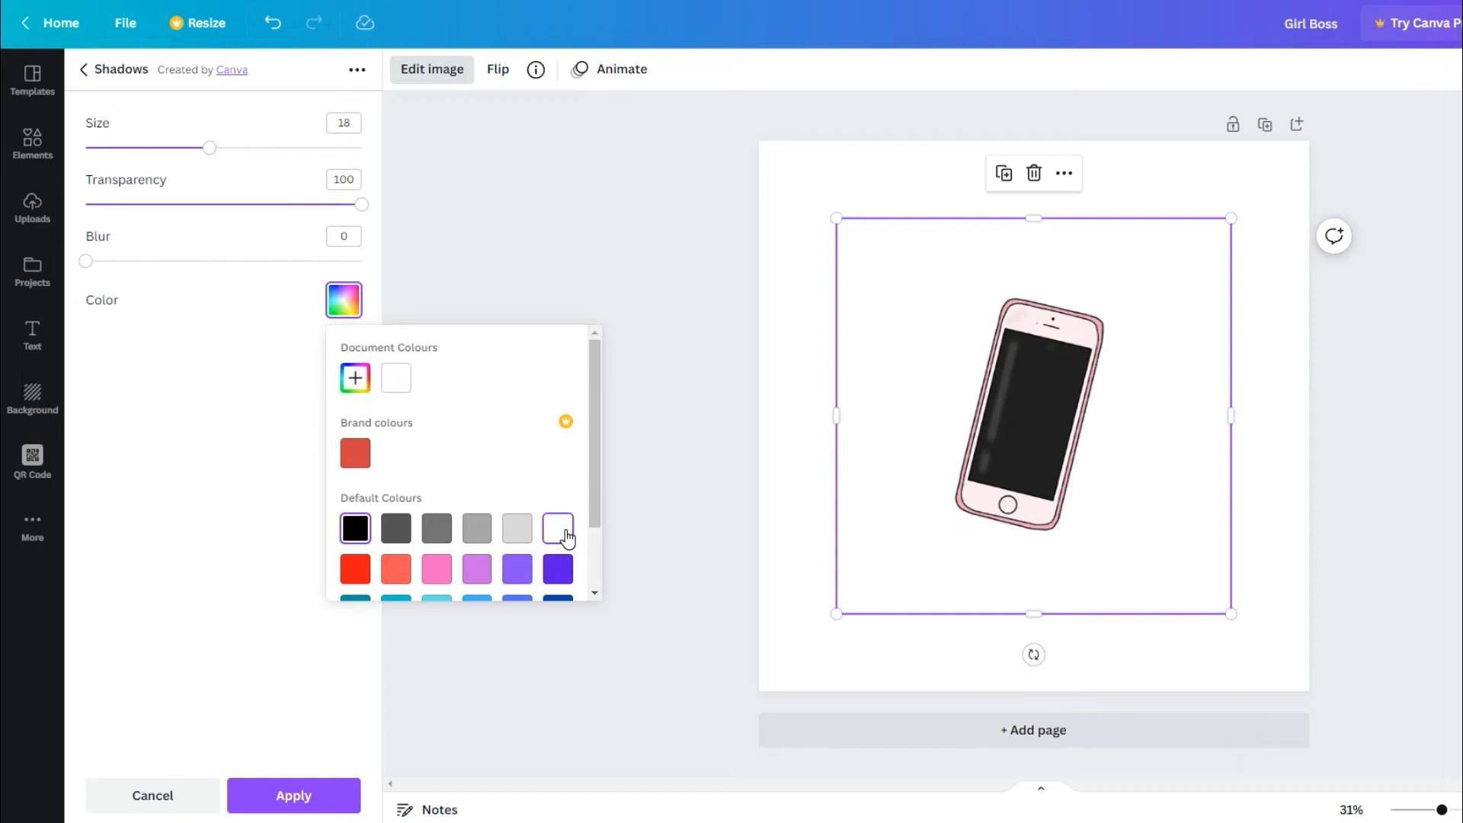
left_click(651, 593)
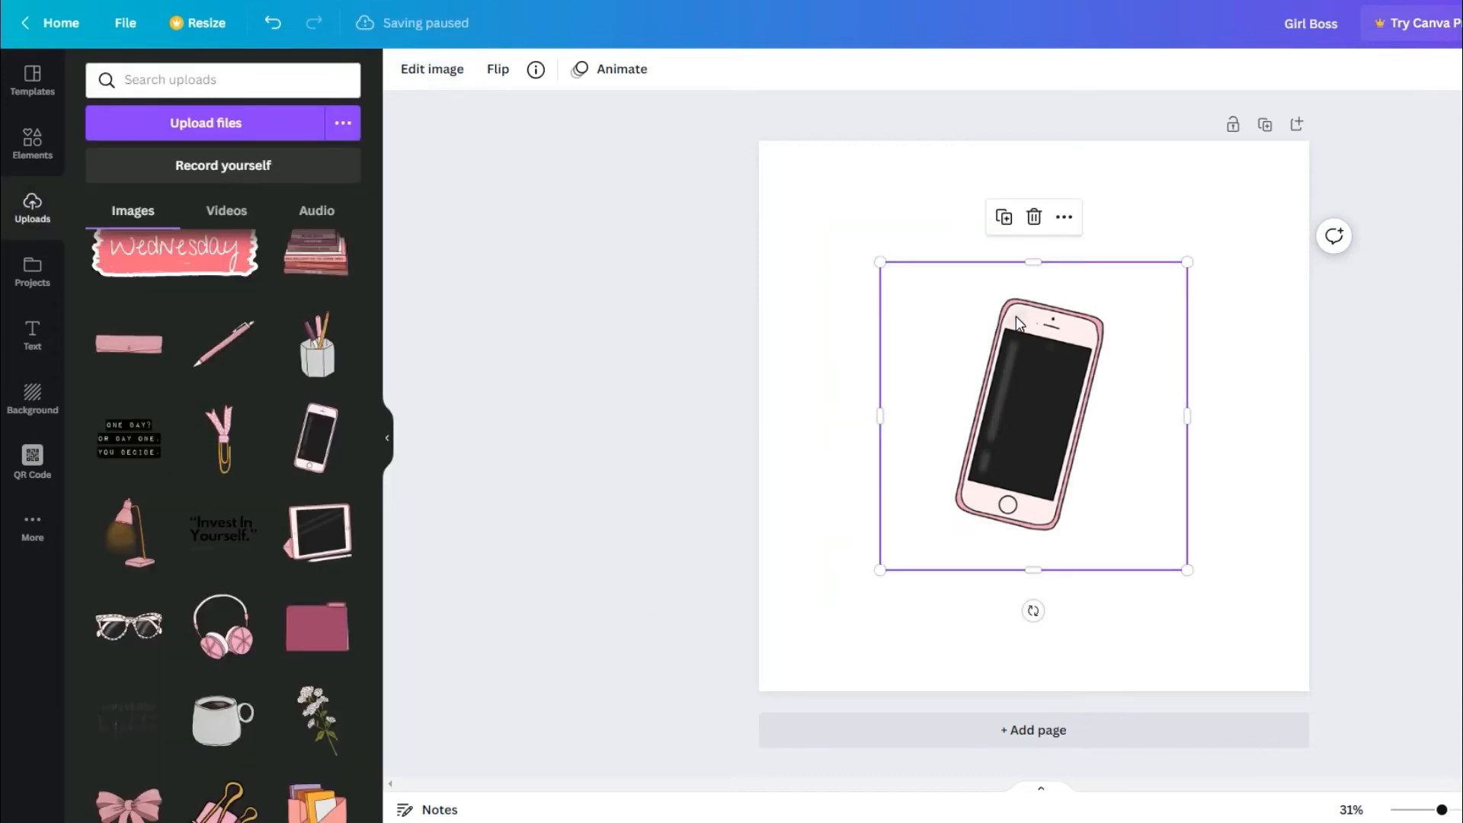
Fill the page background with light green and enlarge the white-outlined phone on it.
left_click(839, 179)
left_click(843, 164)
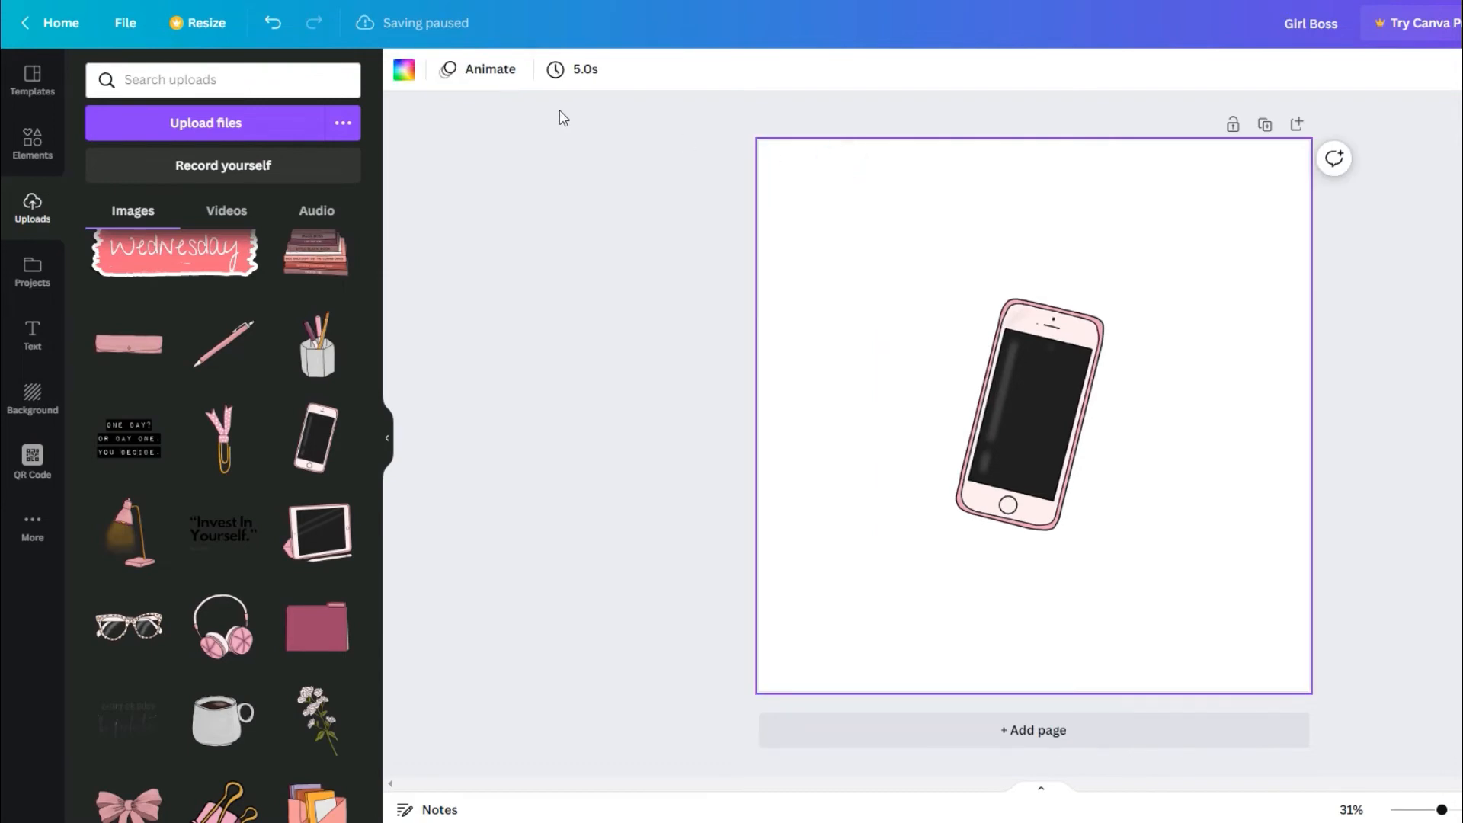
left_click(405, 73)
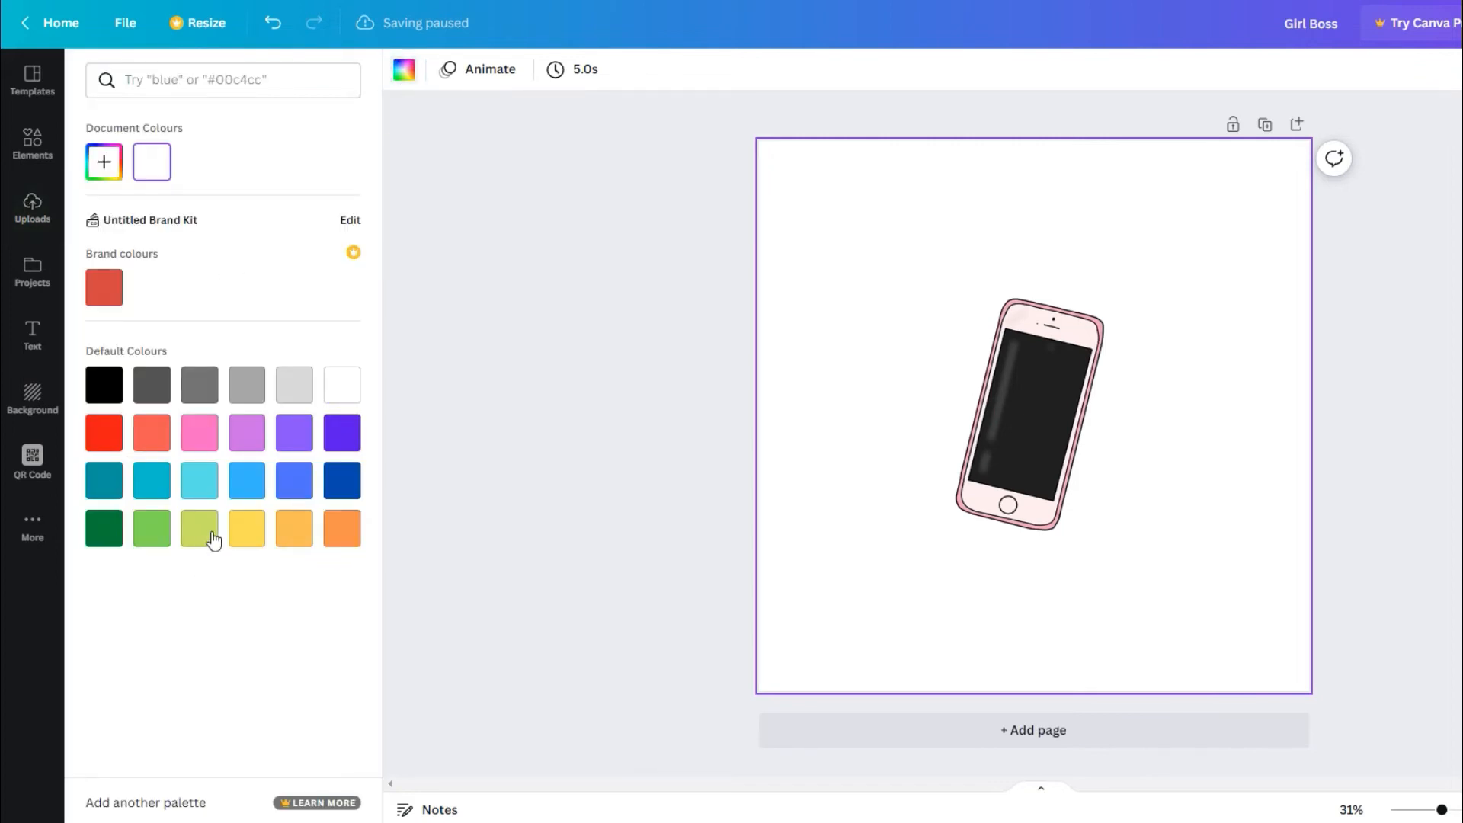
left_click(152, 528)
left_click(157, 537)
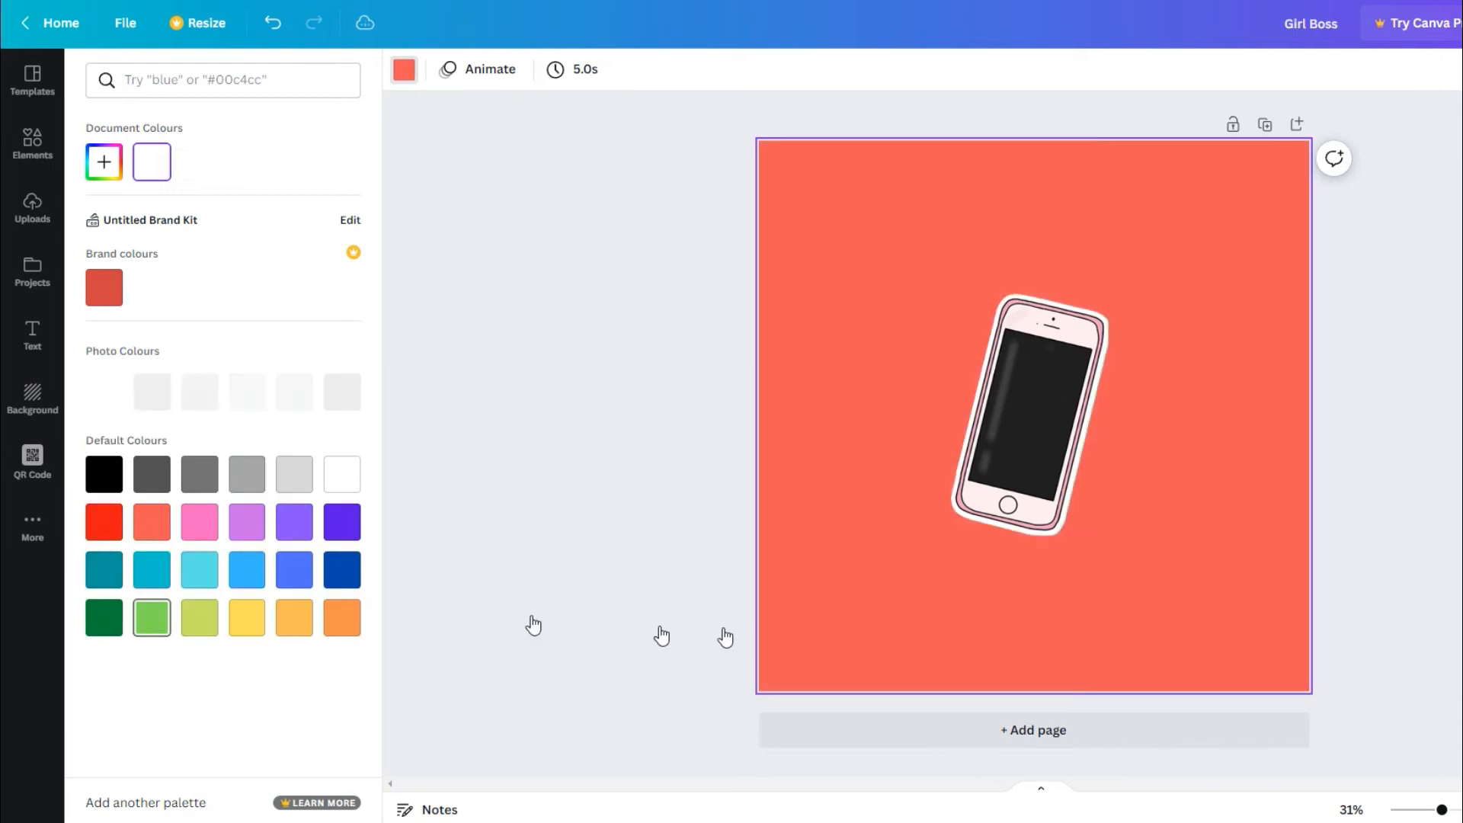
left_click(150, 624)
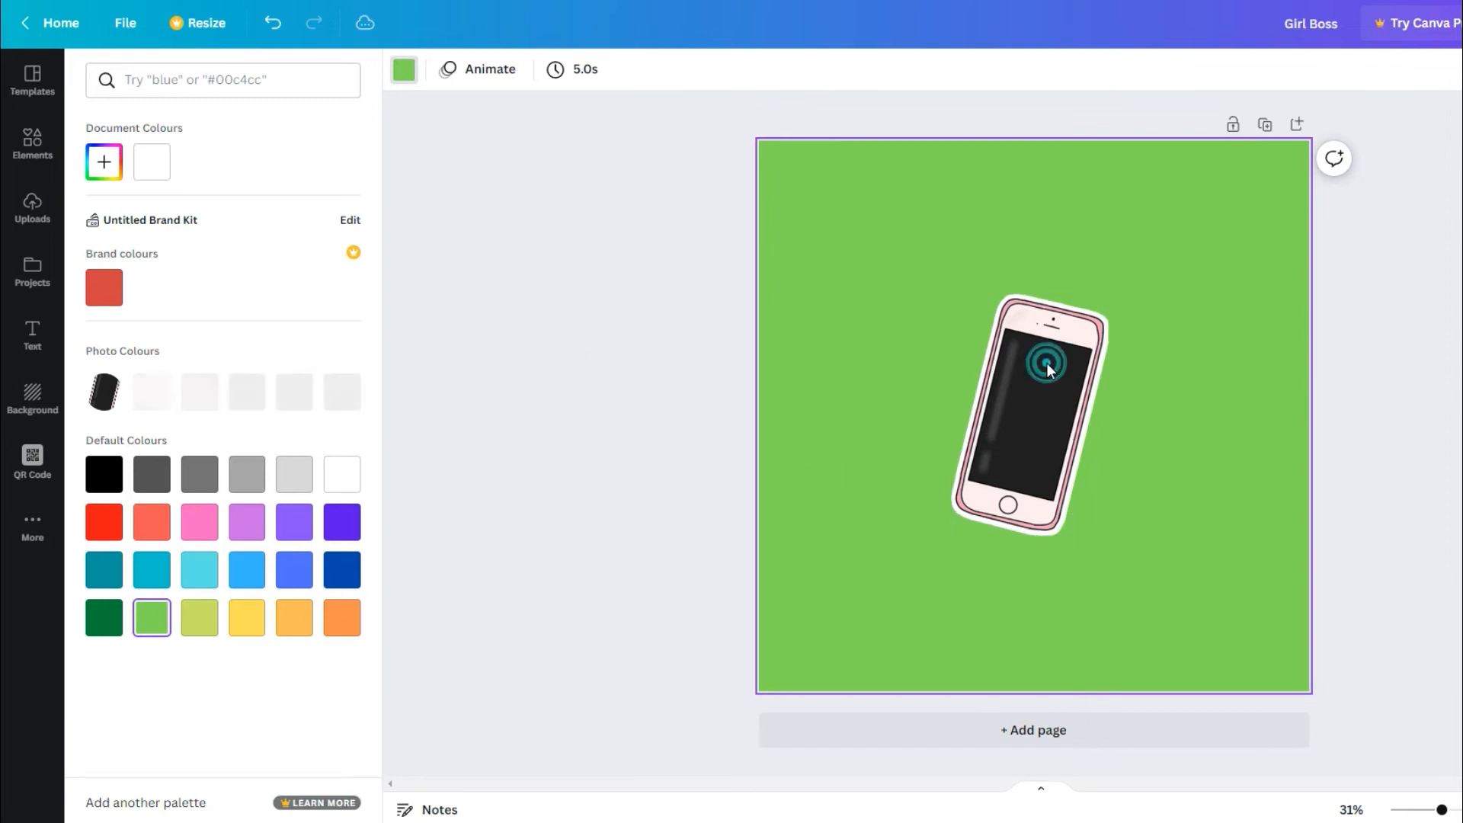
left_click(953, 295)
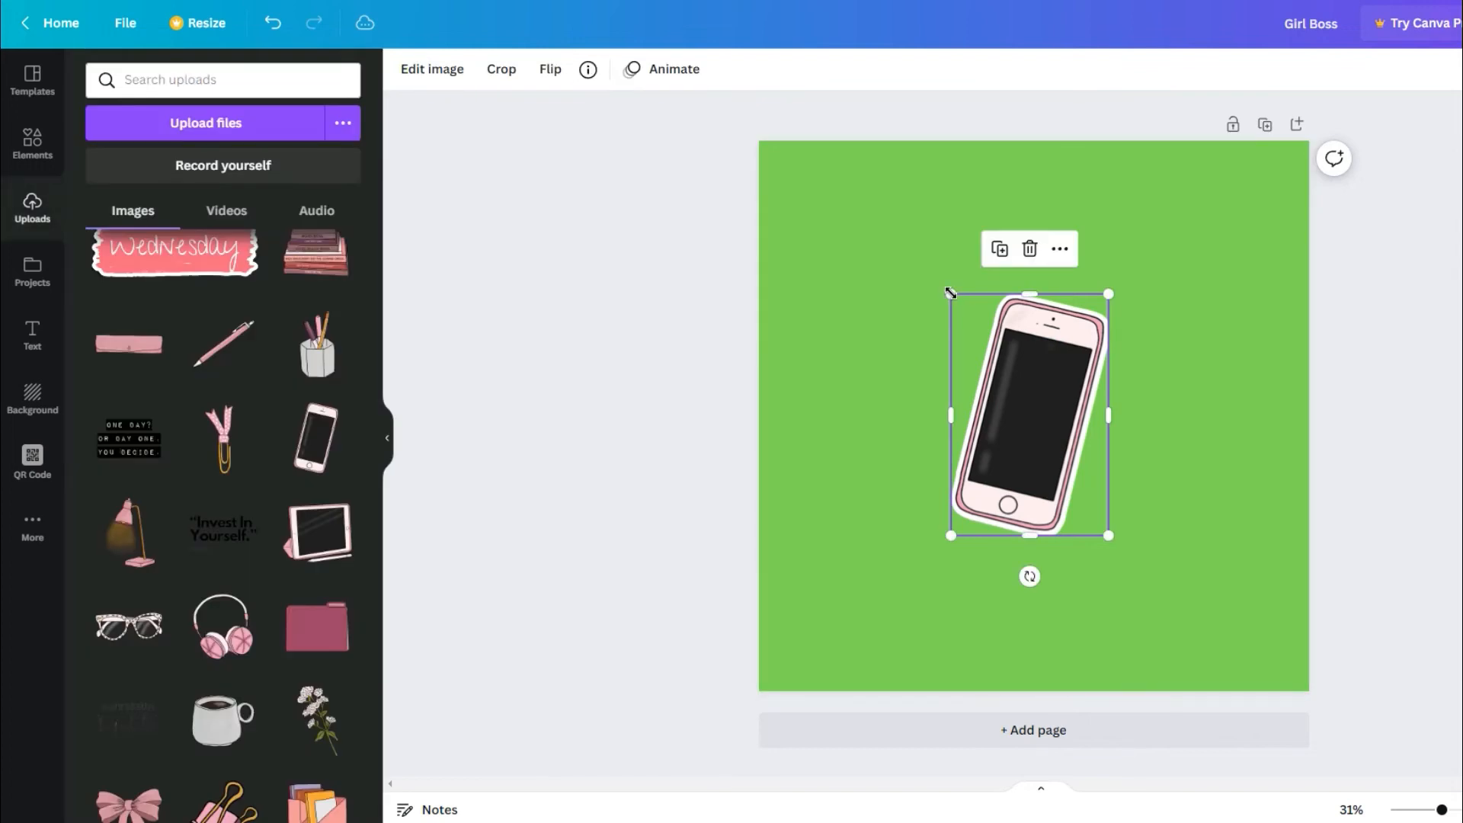
left_click_drag(951, 293, 783, 182)
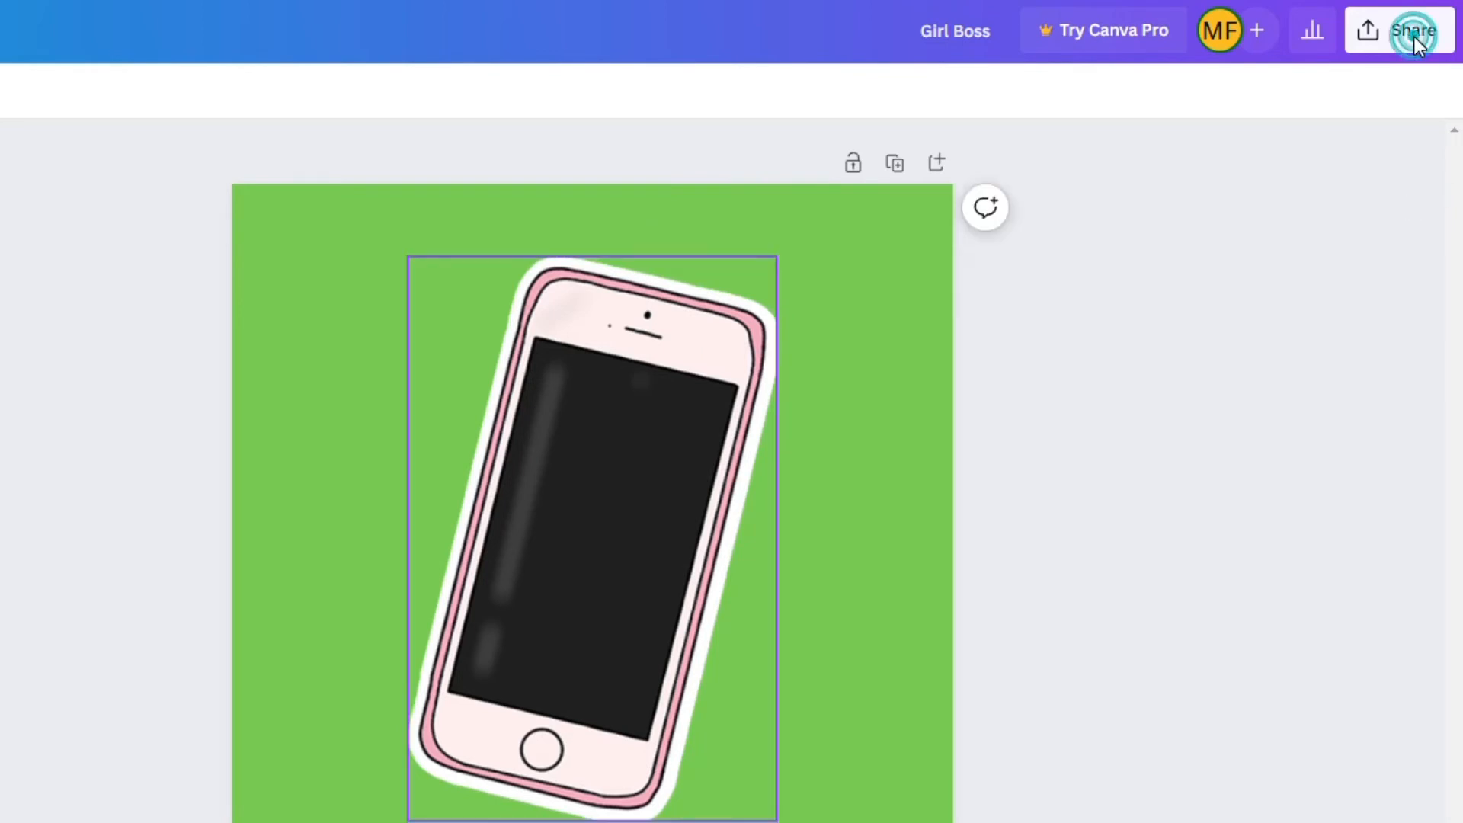
Download the Girl Boss design as a PNG at 2000 × 2000 px.
left_click(1416, 46)
left_click(1089, 595)
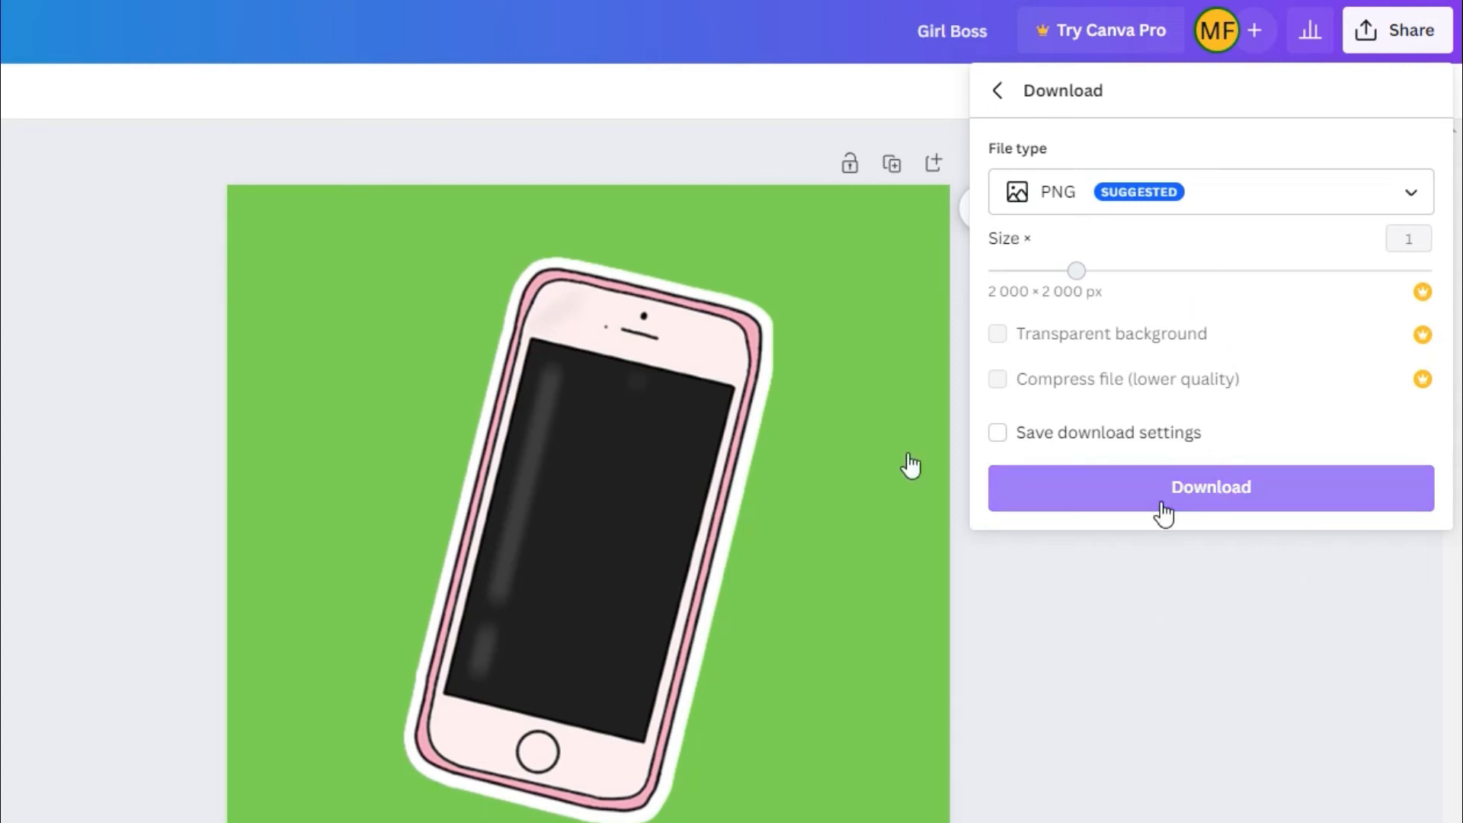
left_click(1203, 503)
left_click(1203, 503)
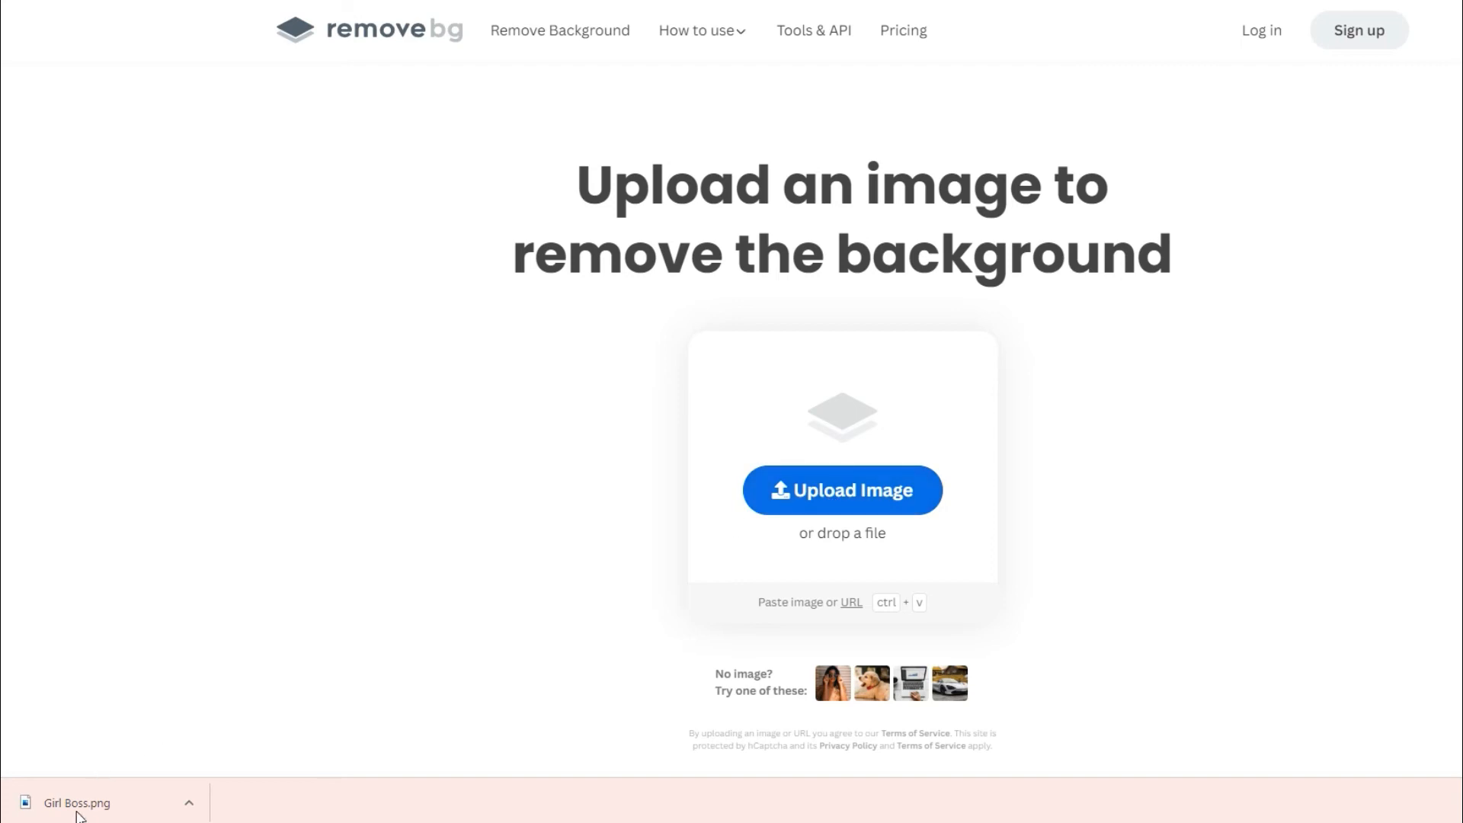
Switch to remove.bg, upload Girl Boss.png to remove its background, and compare the original with the cutout.
left_click_drag(72, 808, 826, 495)
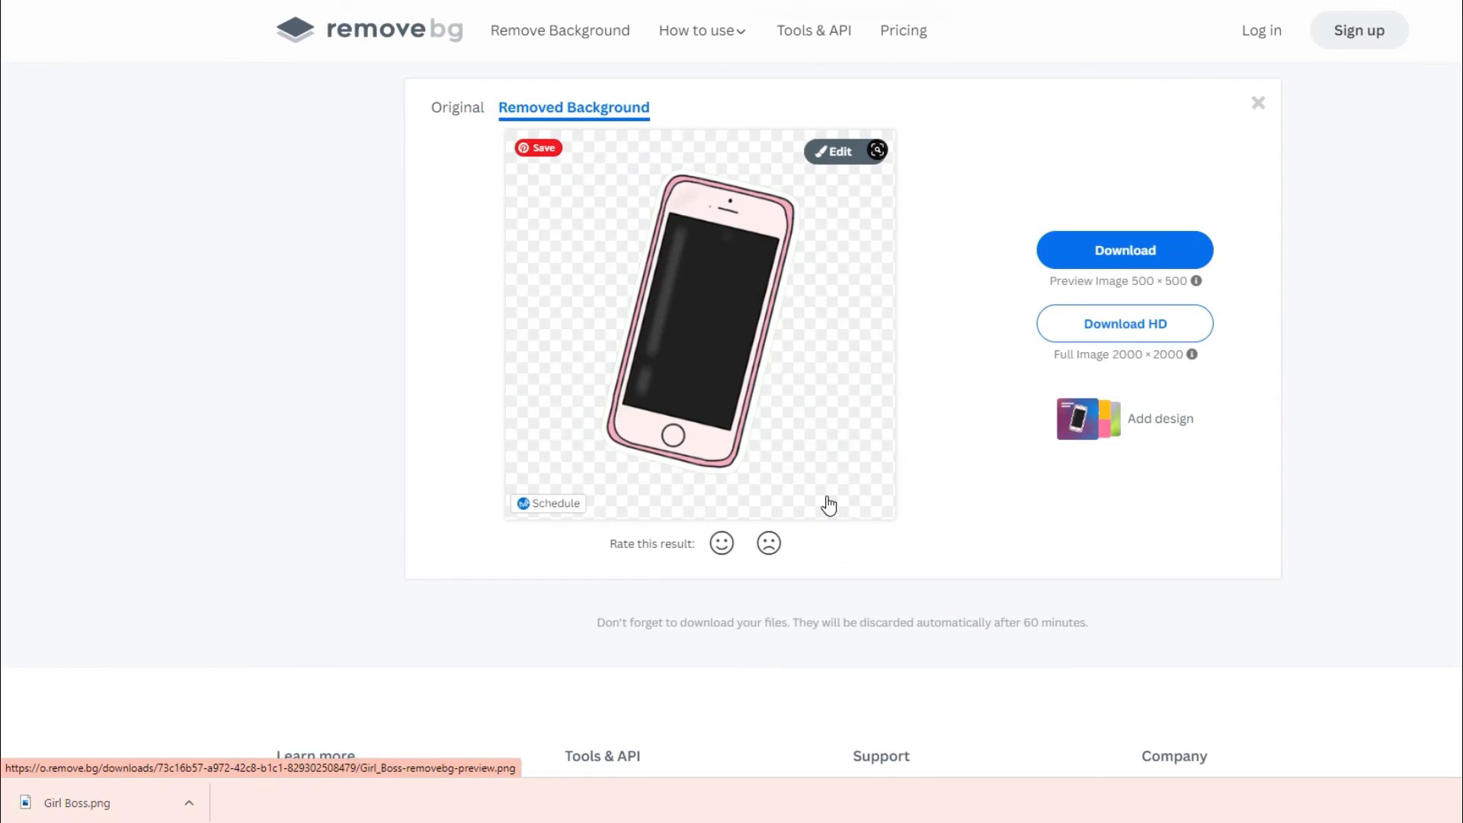
left_click(455, 108)
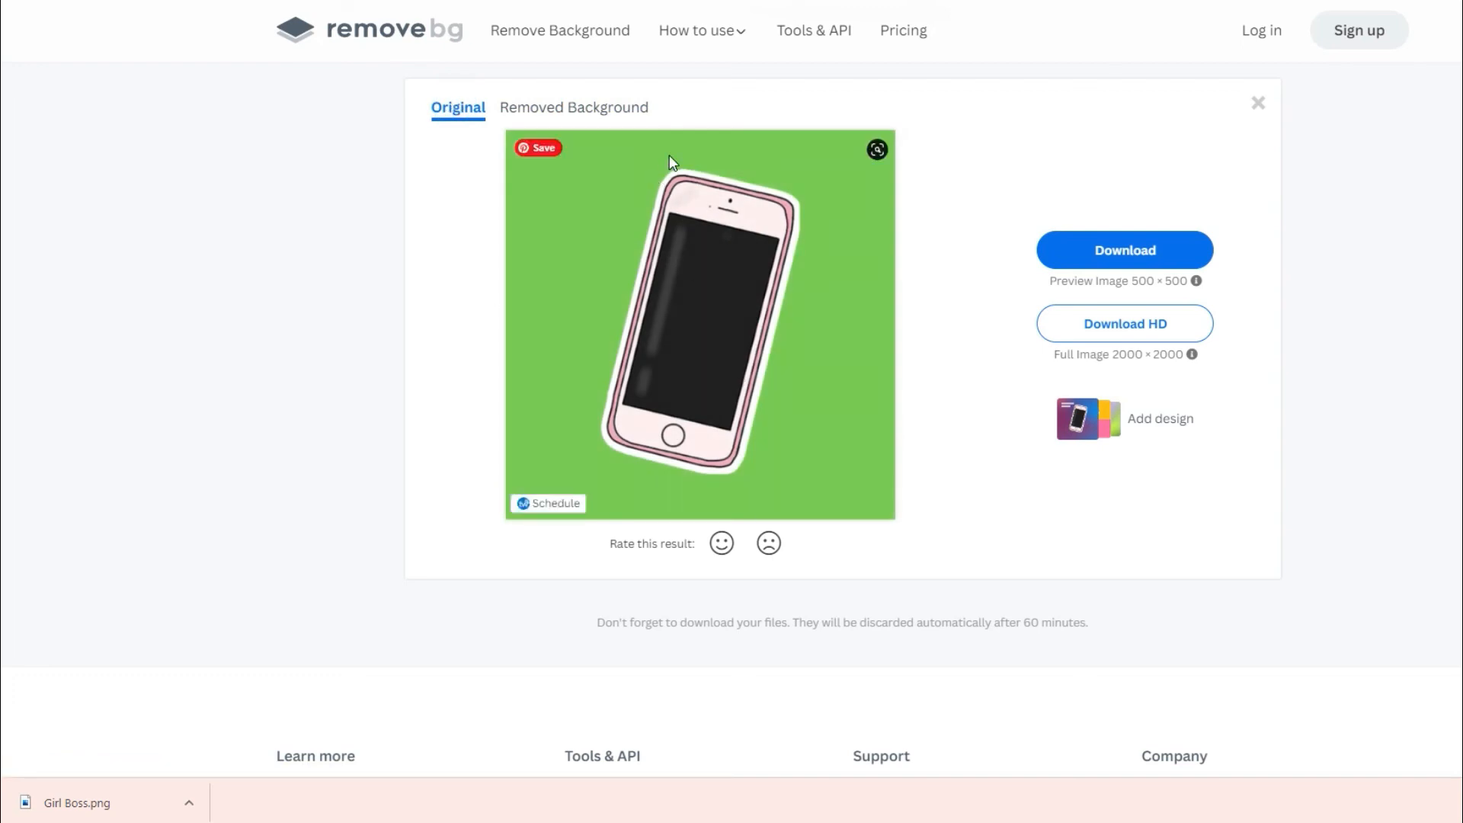
left_click(629, 107)
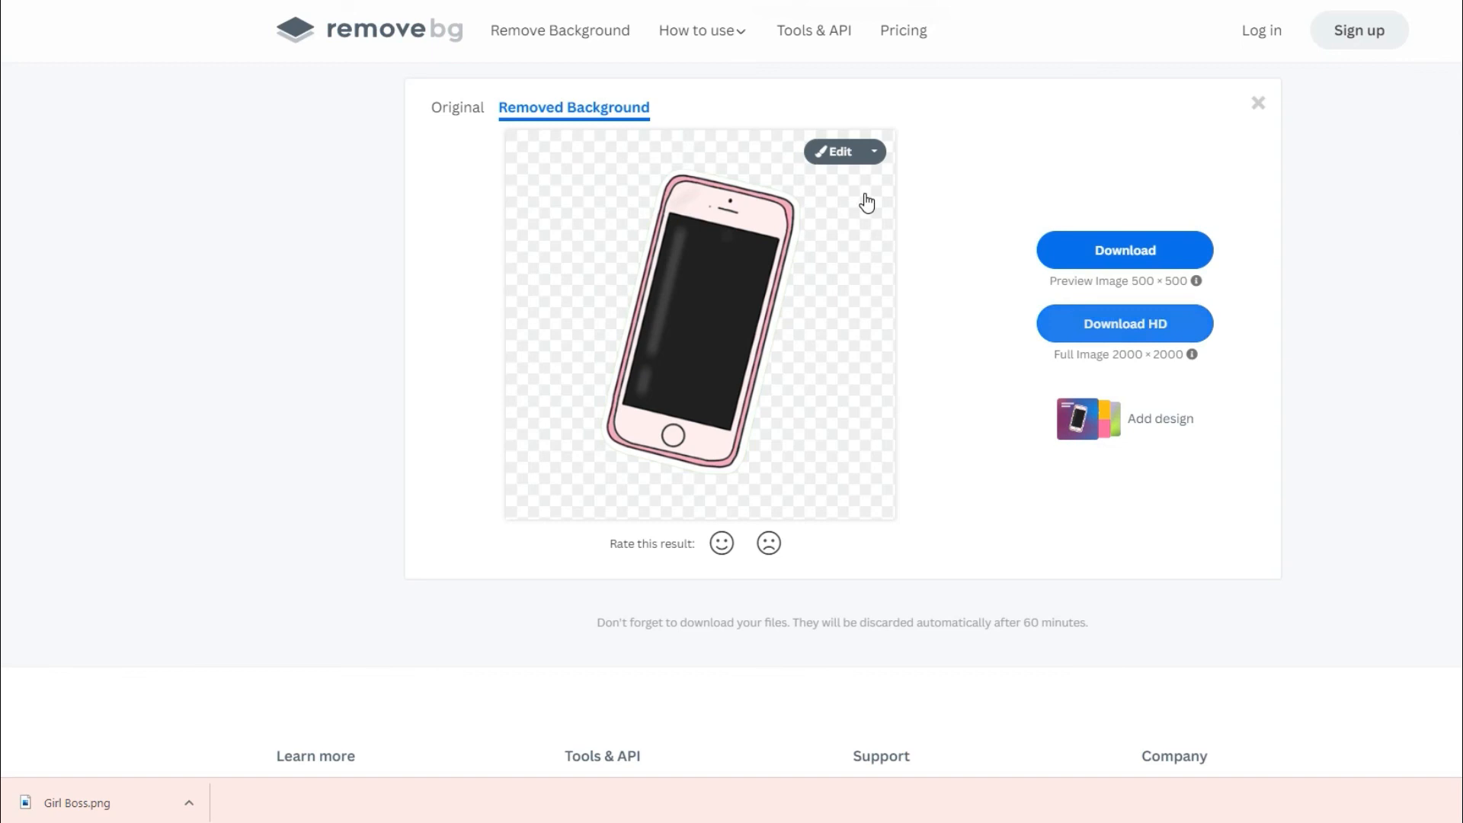
Open the phone cutout for editing and put the tropical beach photo behind it to check the white outline.
left_click(836, 153)
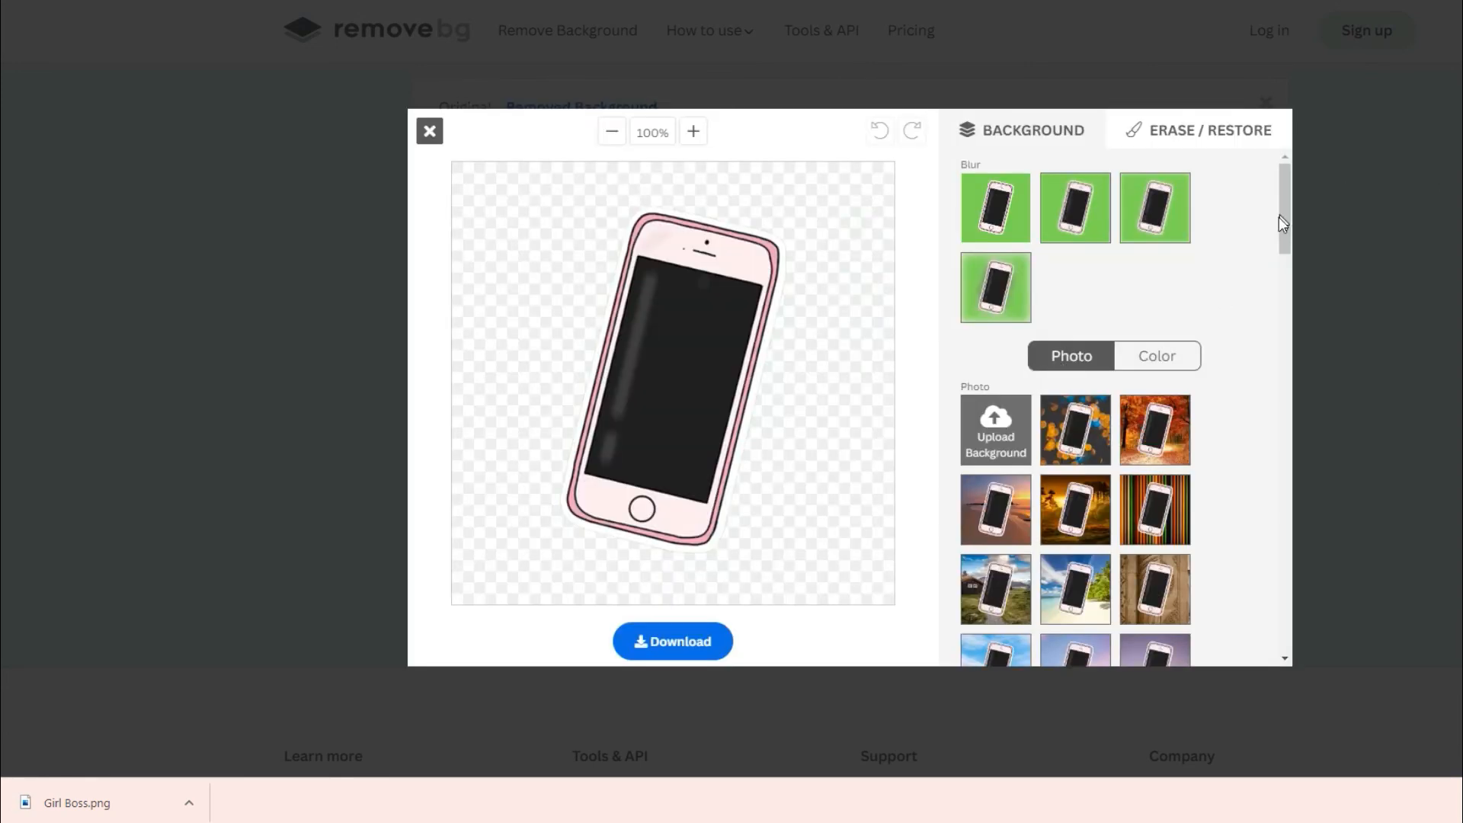
scroll(1285, 238, "down", 2)
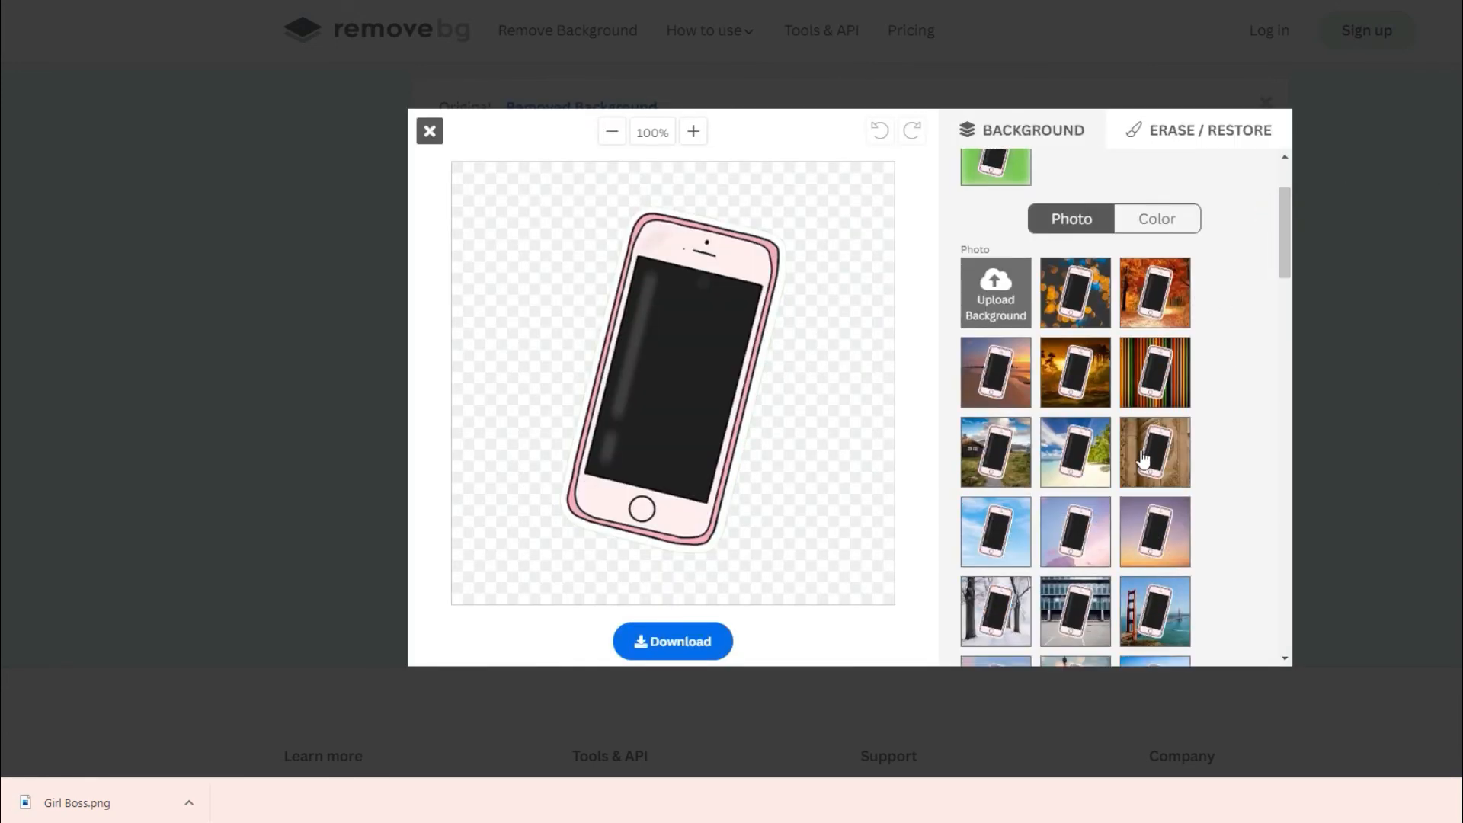
left_click(1073, 462)
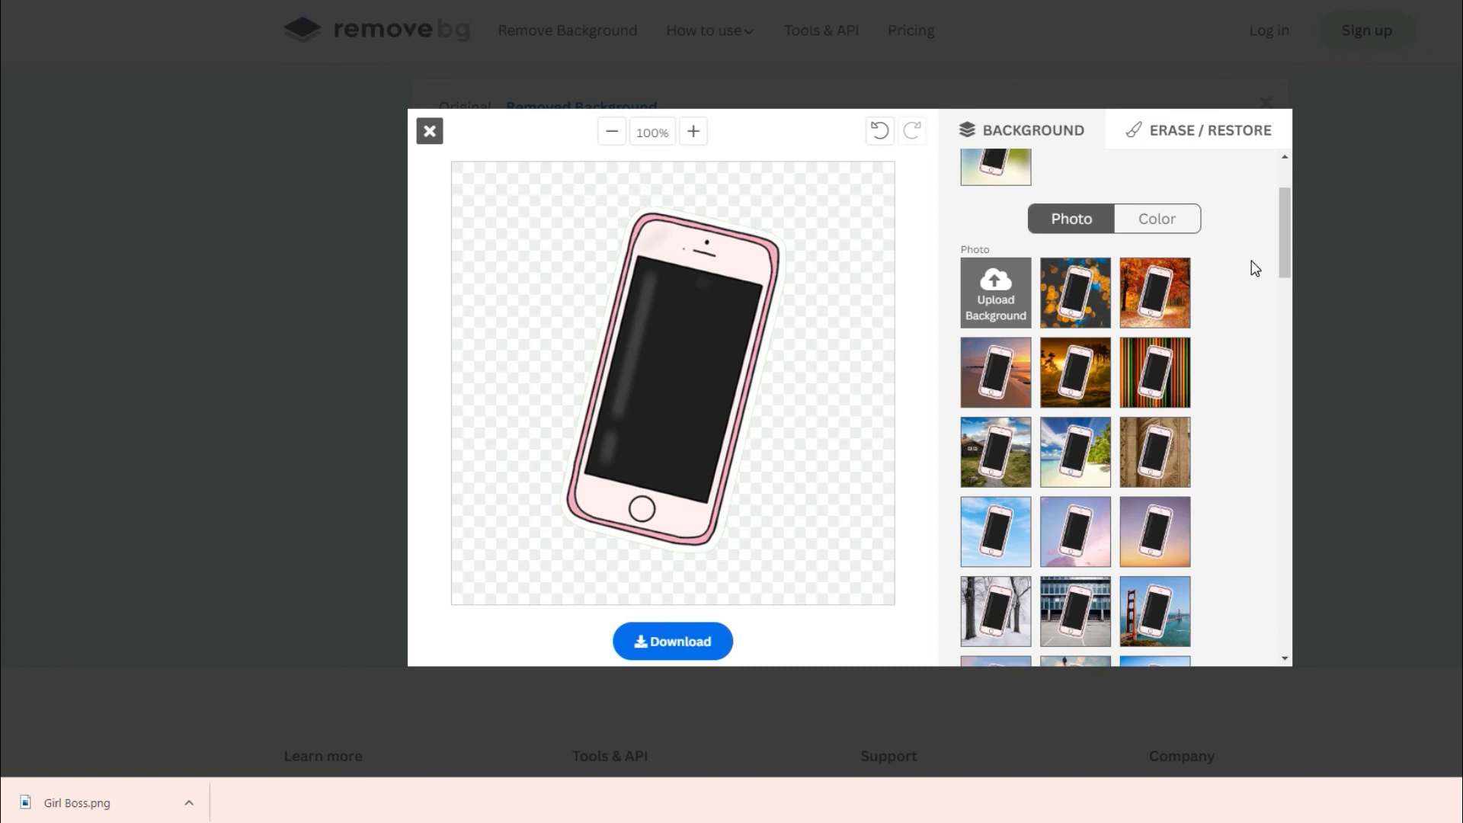
scroll(1284, 309, "down", 3)
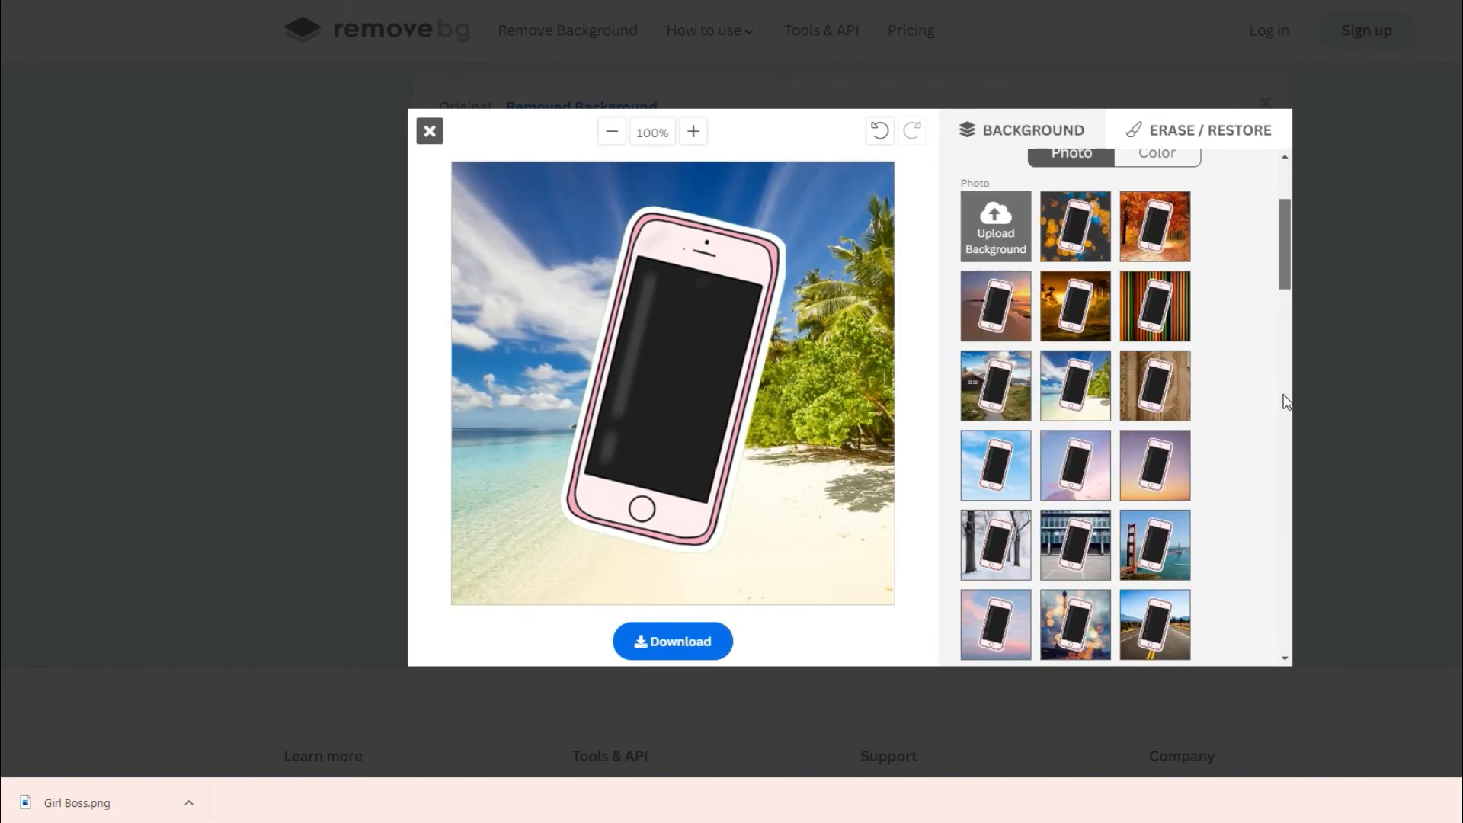
scroll(1287, 401, "down", 20)
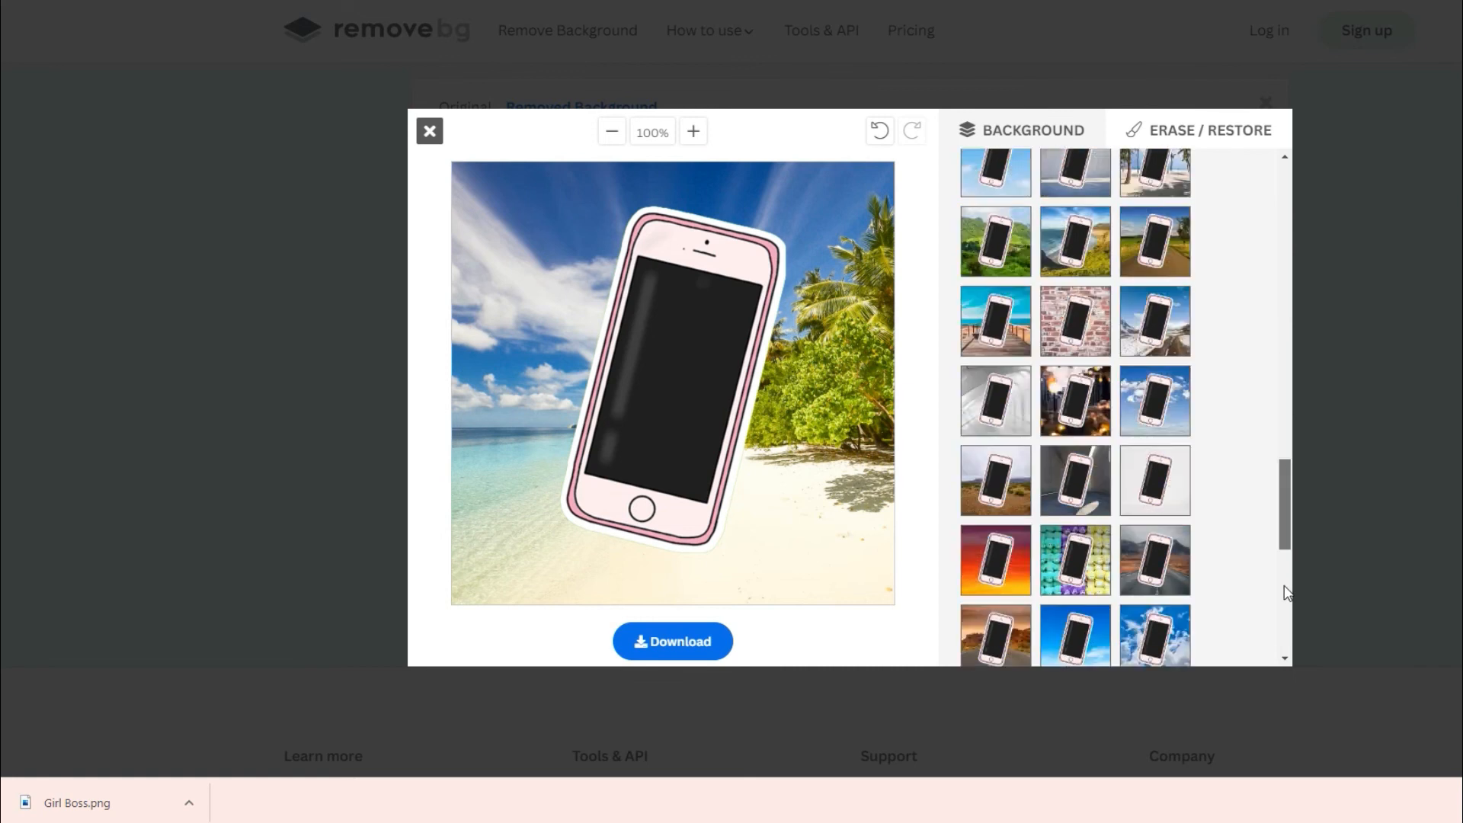
scroll(1281, 657, "up", 20)
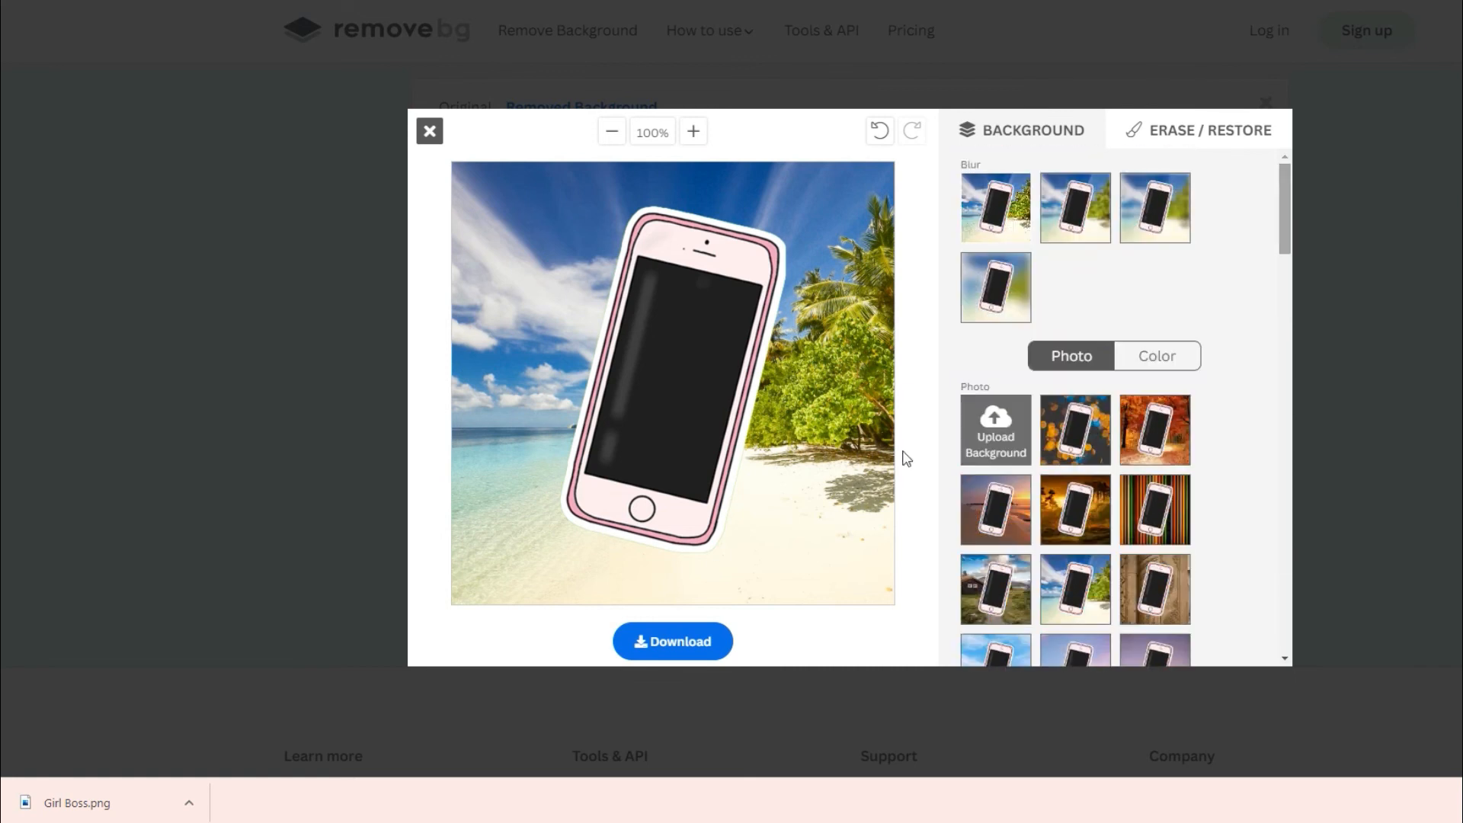